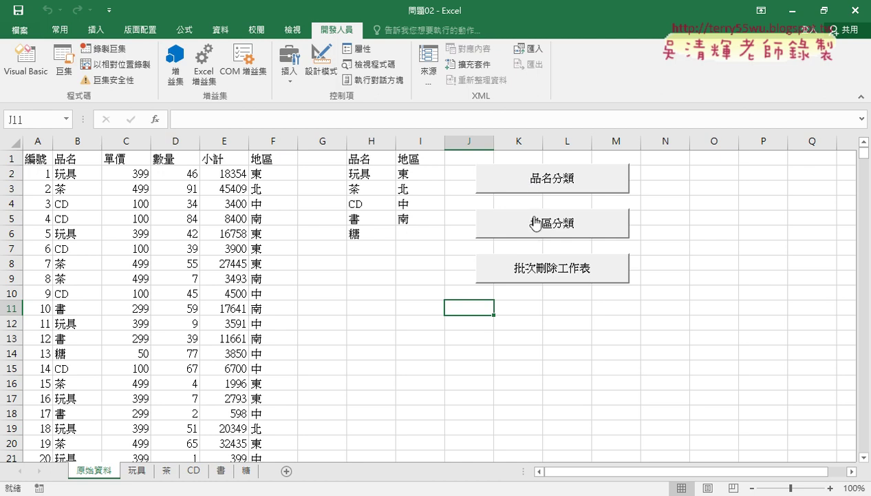
Run 批次刪除工作表 to remove the category sheets, then point out the 地區, 單價 and 數量 fields.
{"action": "left_click", "coordinate": [539, 272]}
{"action": "left_click", "coordinate": [72, 140]}
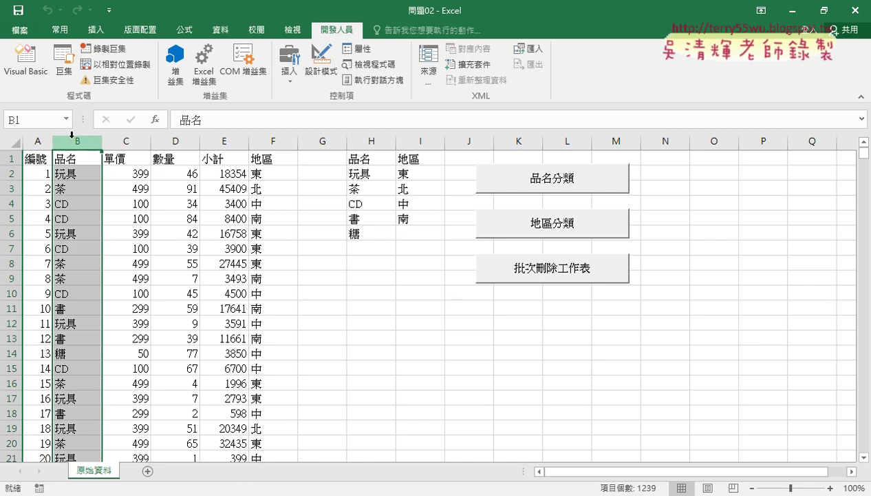
{"action": "left_click", "coordinate": [273, 140]}
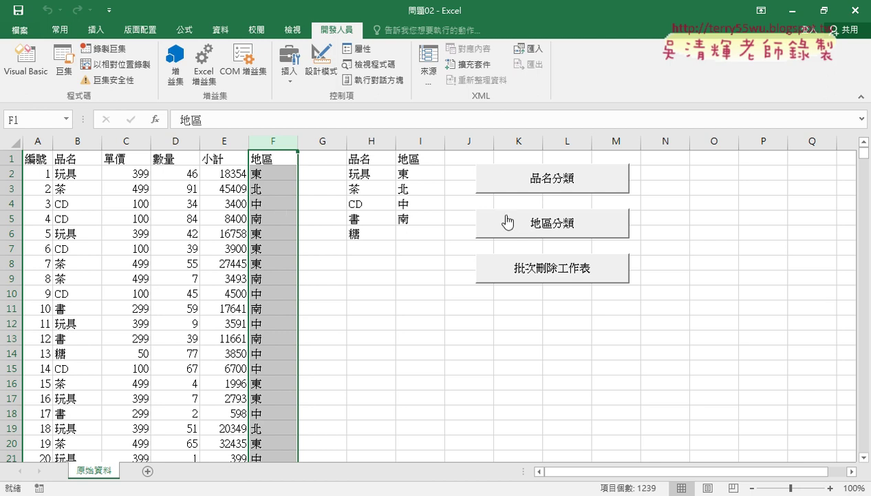
{"action": "left_click", "coordinate": [124, 135]}
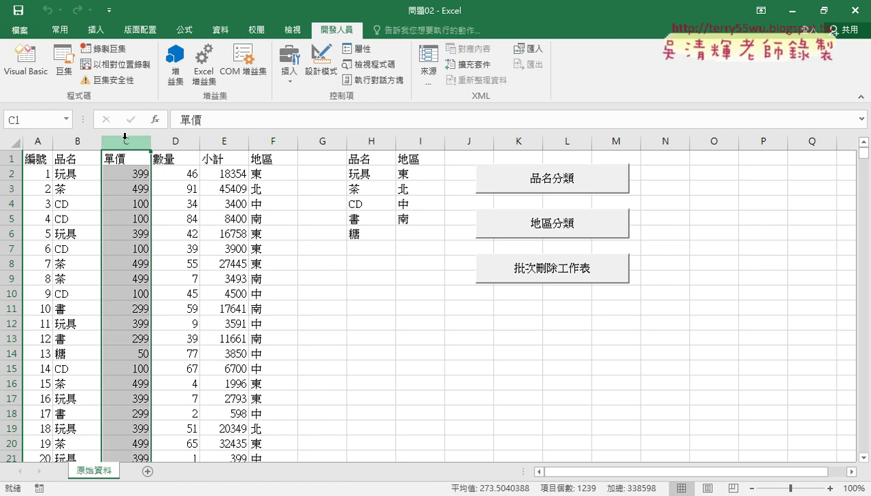
{"action": "left_click", "coordinate": [169, 136]}
{"action": "left_click", "coordinate": [177, 159]}
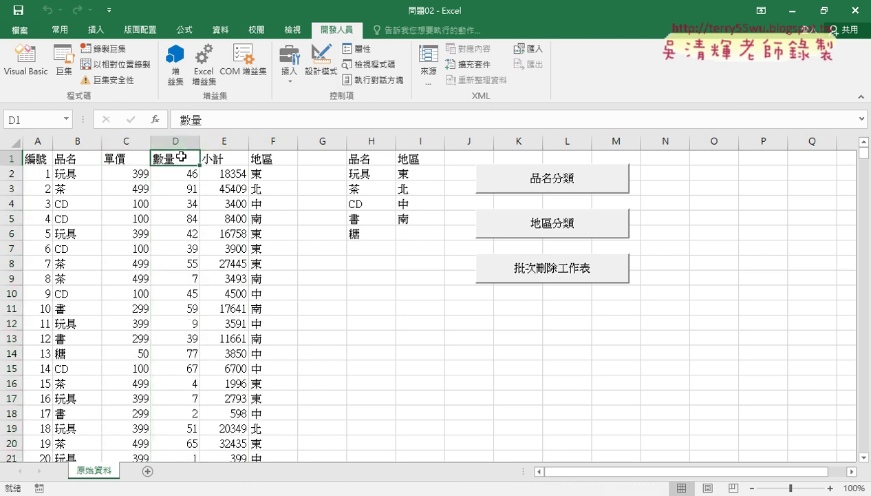
{"action": "left_click", "coordinate": [118, 158]}
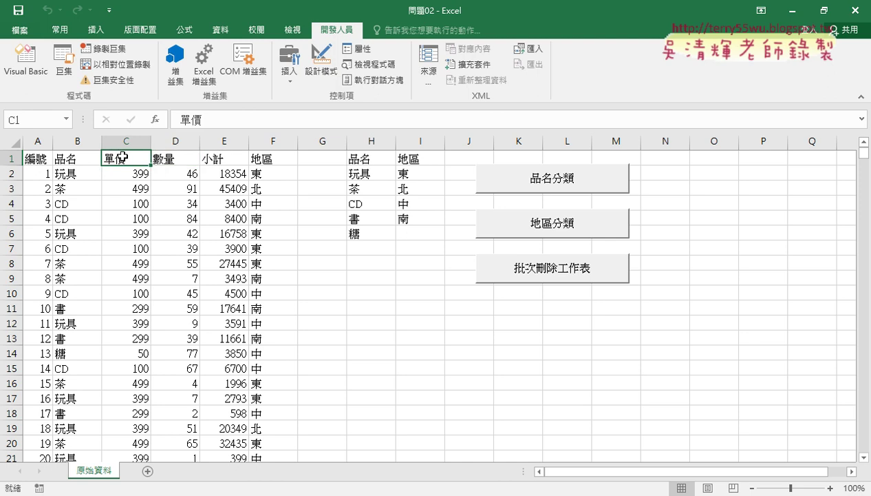
Turn on AutoFilter for the 編號–地區 header row and browse the 單價 and 品名 filter lists.
{"action": "left_click", "coordinate": [221, 30]}
{"action": "left_click", "coordinate": [422, 65]}
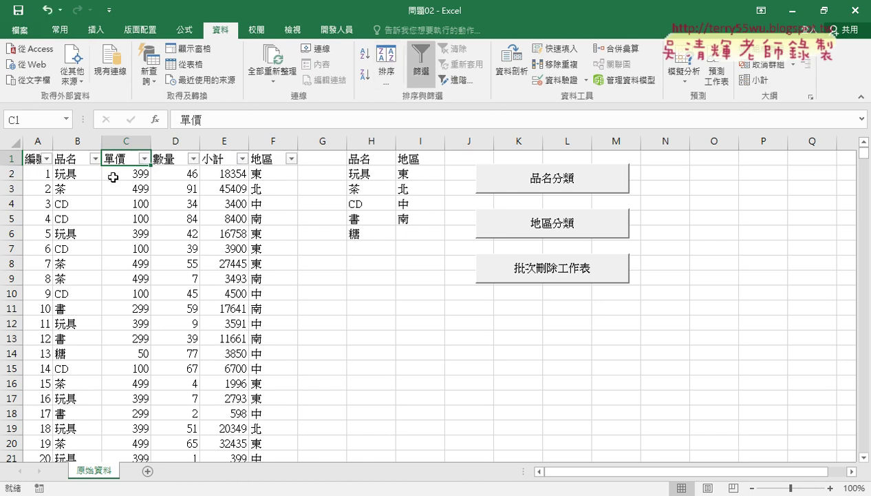
{"action": "left_click", "coordinate": [143, 159]}
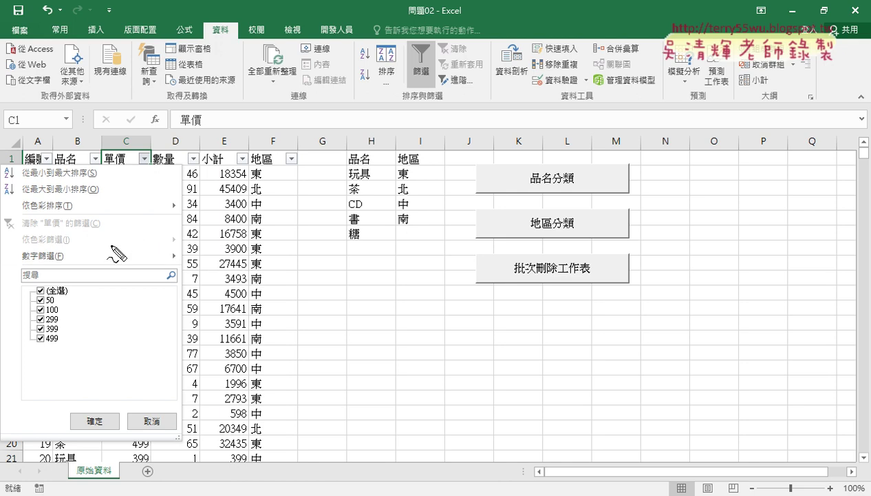
{"action": "left_click_drag", "start_coordinate": [126, 171], "coordinate": [116, 174]}
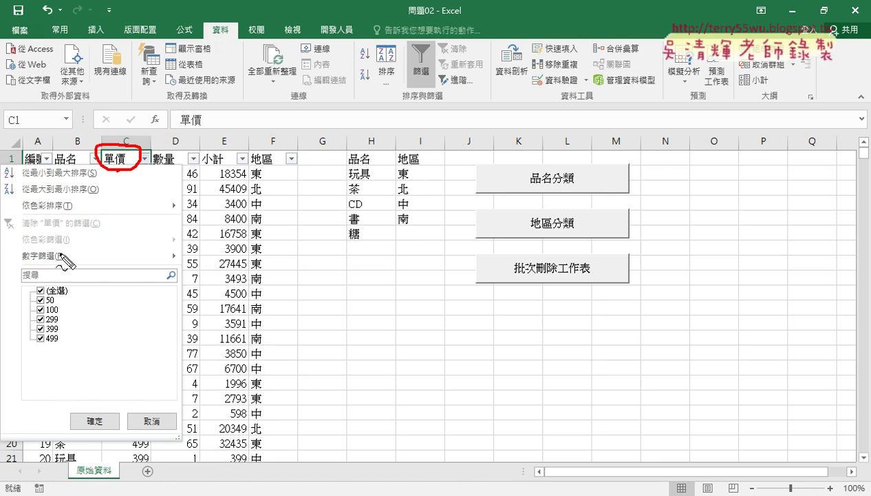
{"action": "left_click_drag", "start_coordinate": [56, 251], "coordinate": [53, 262]}
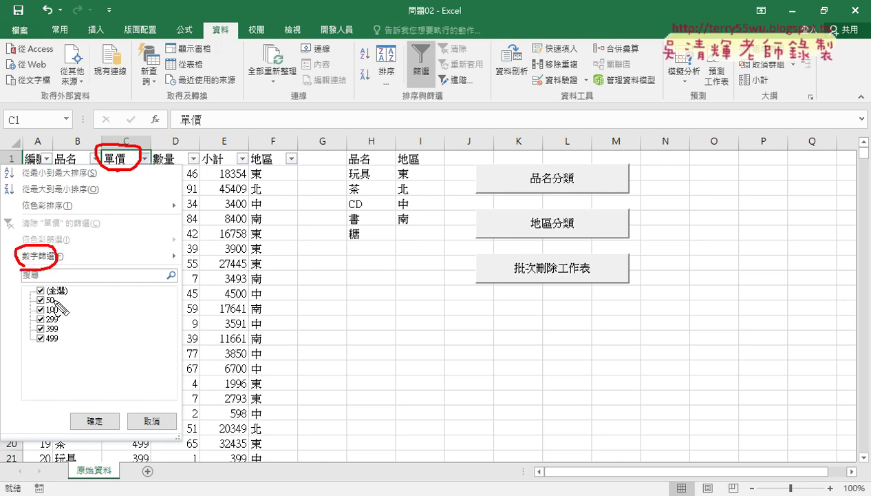
{"action": "key", "text": "Escape"}
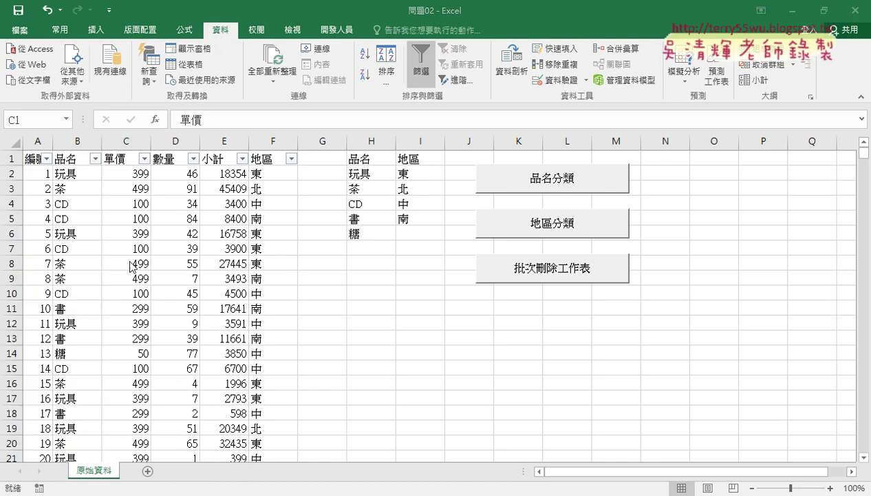
{"action": "left_click", "coordinate": [94, 158]}
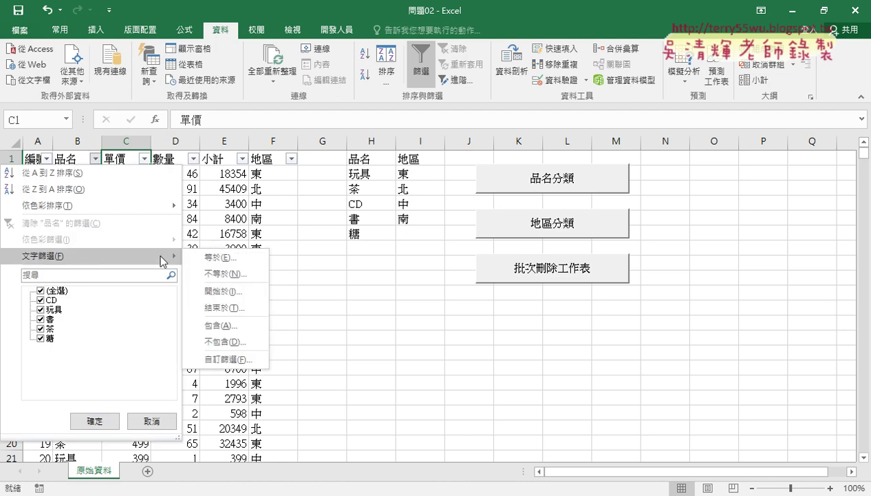
{"action": "mouse_move", "coordinate": [90, 255]}
{"action": "left_click", "coordinate": [278, 203]}
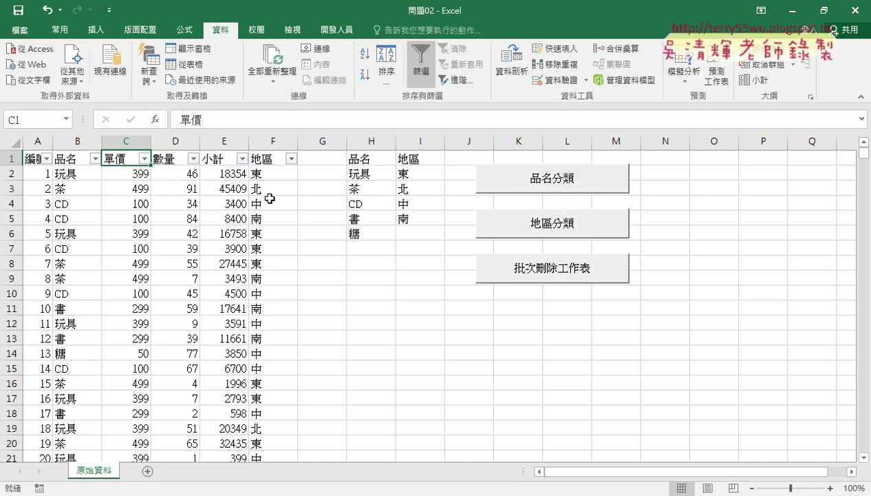
{"action": "left_click", "coordinate": [421, 69]}
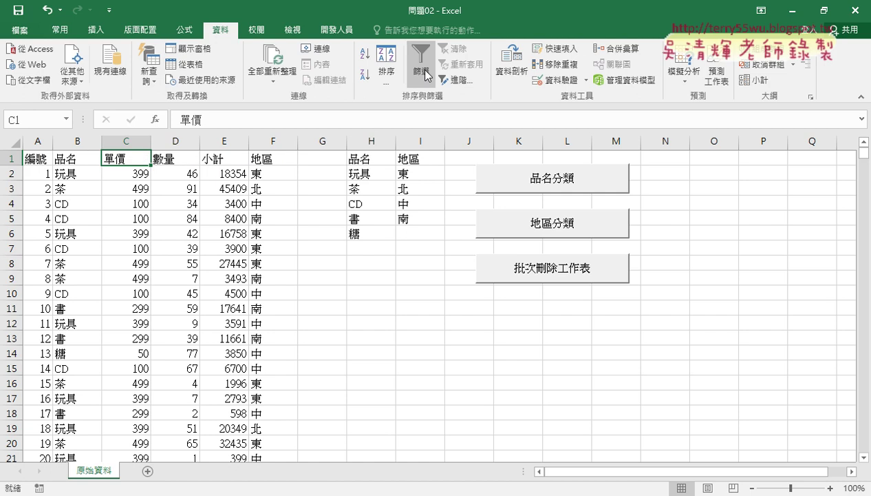
{"action": "left_click", "coordinate": [426, 72]}
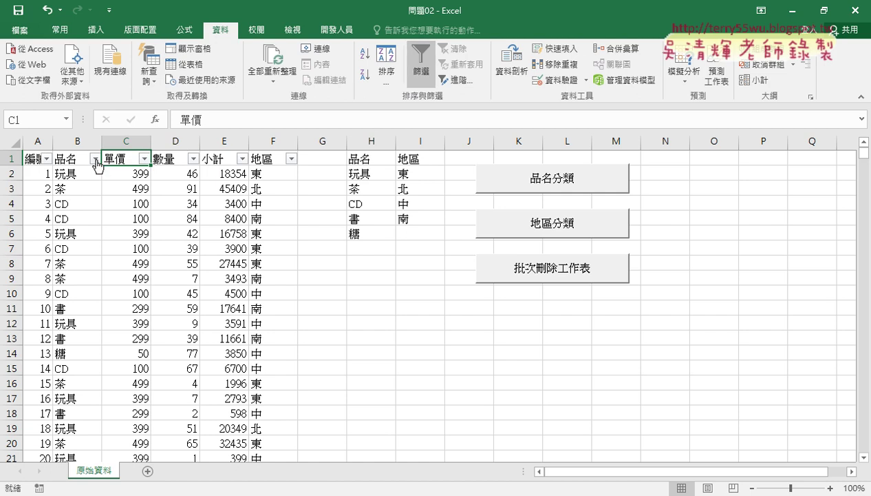
{"action": "left_click", "coordinate": [95, 160]}
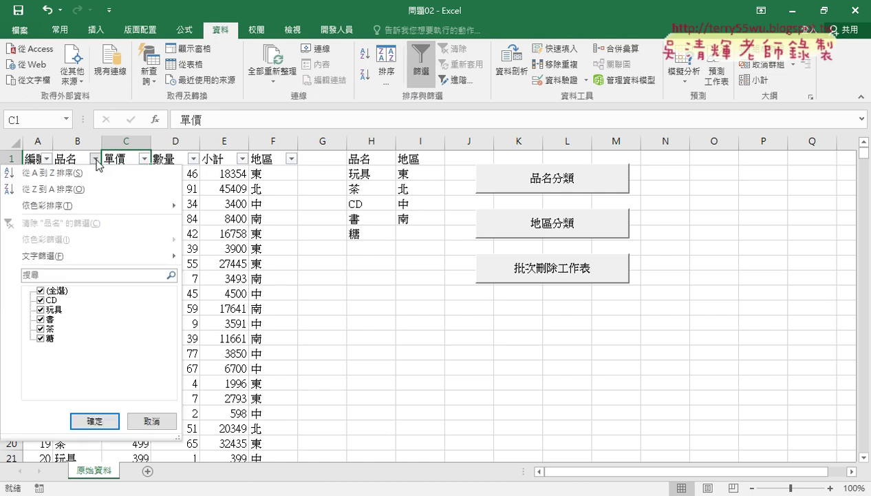
{"action": "left_click", "coordinate": [48, 163]}
{"action": "left_click", "coordinate": [48, 161]}
{"action": "mouse_move", "coordinate": [44, 255]}
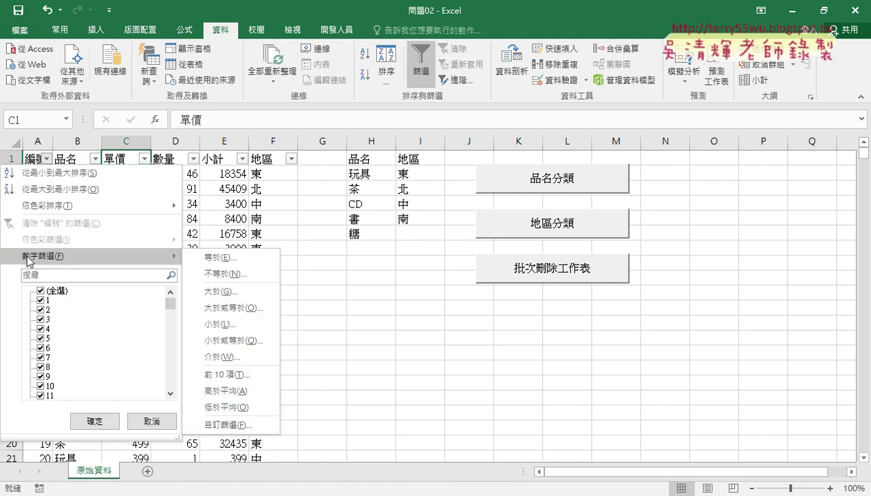
{"action": "left_click", "coordinate": [97, 158]}
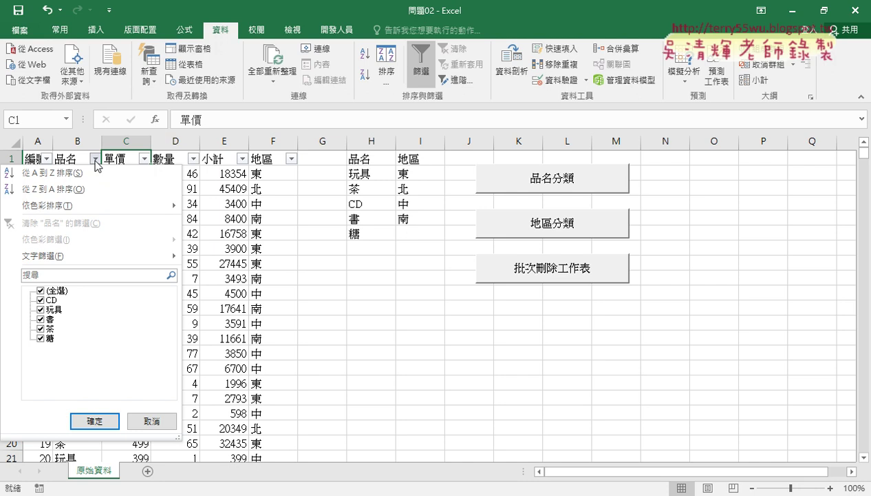
{"action": "mouse_move", "coordinate": [90, 256]}
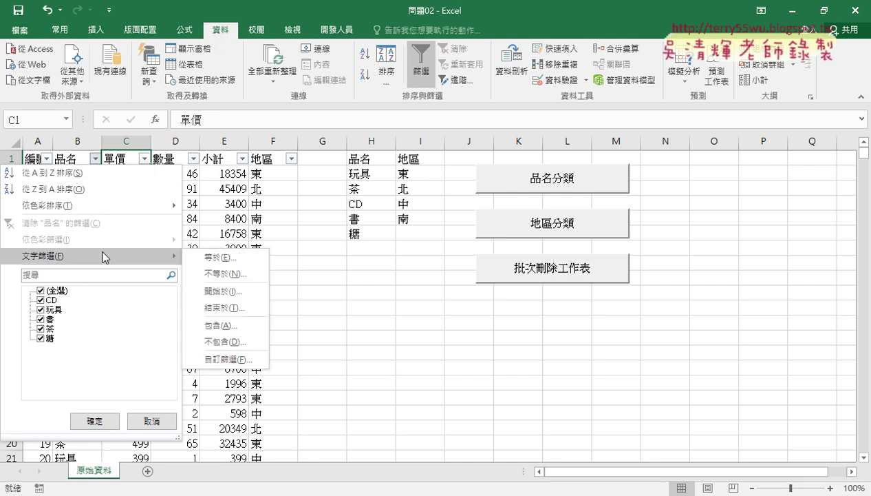
Try the 且/或 options in the 品名 custom AutoFilter dialog, then cancel it unapplied.
{"action": "left_click", "coordinate": [230, 359]}
{"action": "mouse_move", "coordinate": [570, 161]}
{"action": "left_mouse_down"}
{"action": "mouse_move", "coordinate": [117, 185]}
{"action": "mouse_move", "coordinate": [117, 195]}
{"action": "left_mouse_up"}
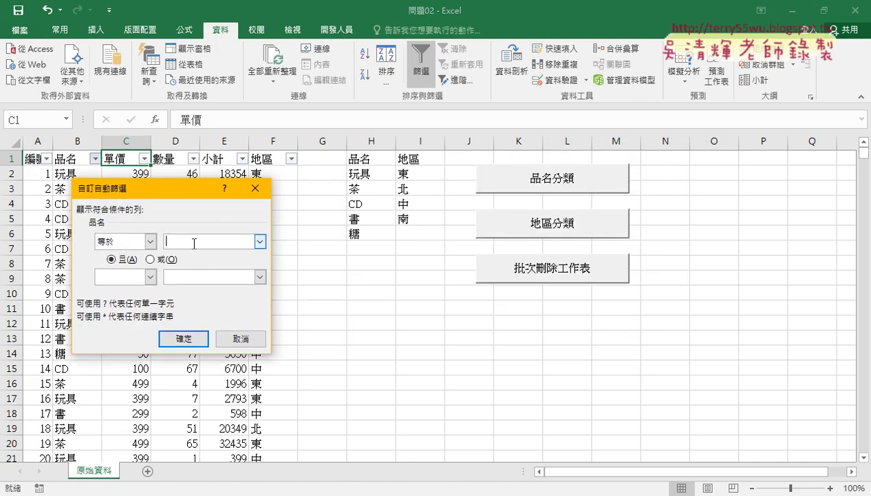
{"action": "left_click", "coordinate": [152, 259]}
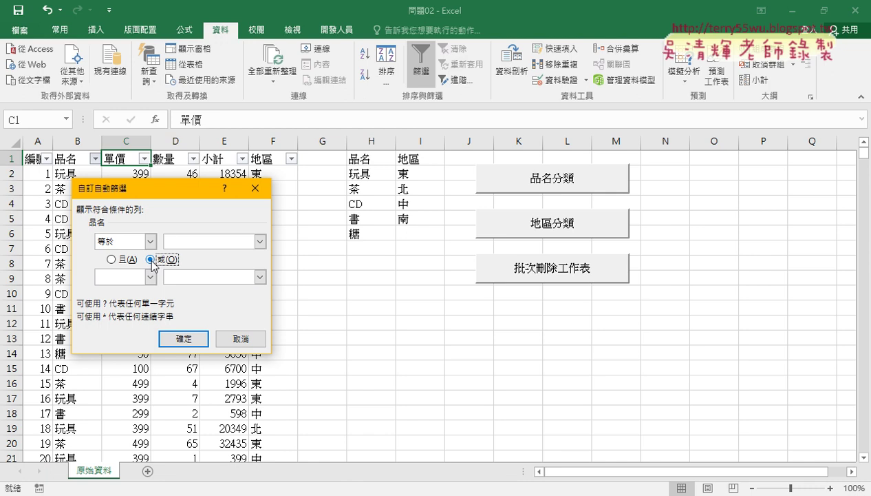
{"action": "left_click", "coordinate": [121, 260]}
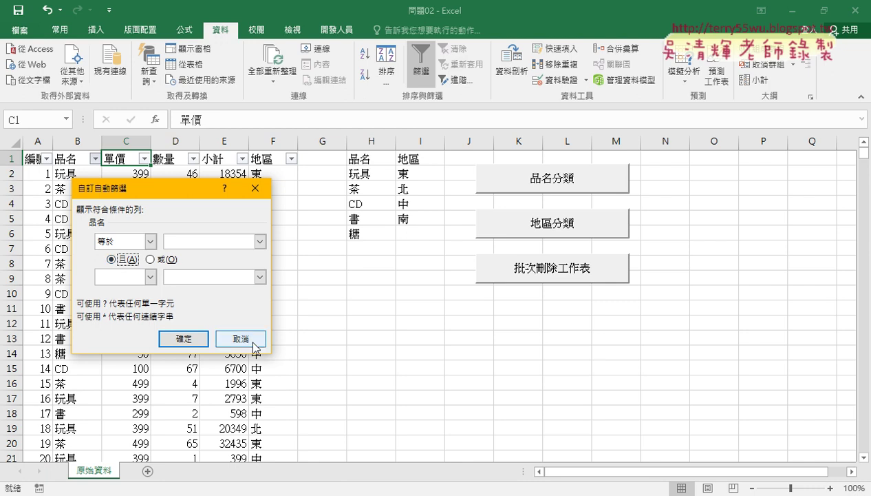
{"action": "left_click", "coordinate": [251, 340]}
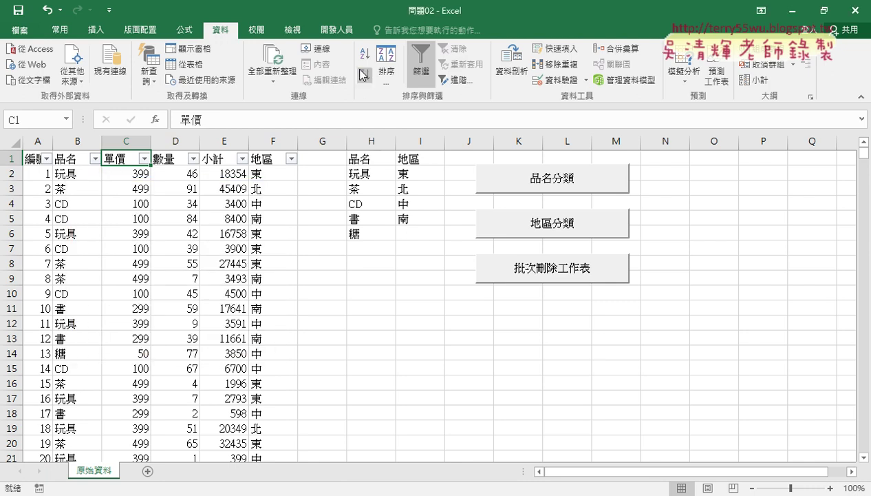
{"action": "left_click", "coordinate": [336, 30]}
Open the VBA editor, widen the project tree and open Module1 of 問題02.xlsm.
{"action": "left_click", "coordinate": [26, 66]}
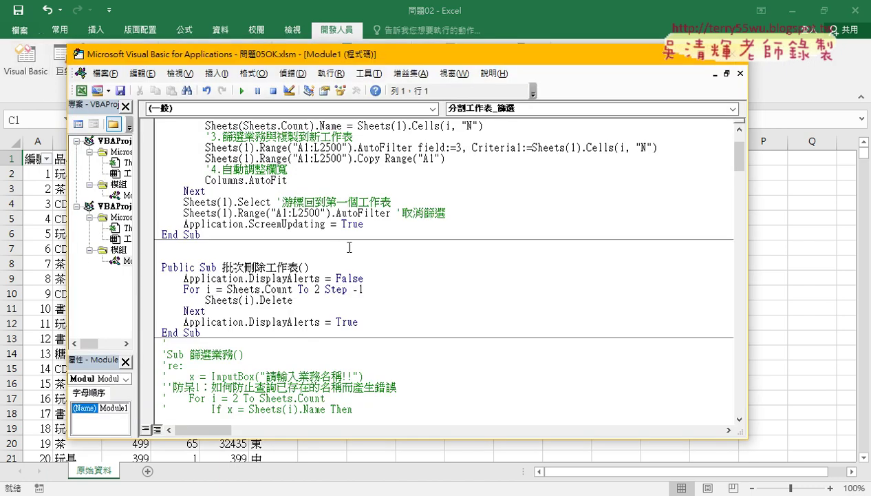
{"action": "left_click_drag", "start_coordinate": [137, 224], "coordinate": [202, 225]}
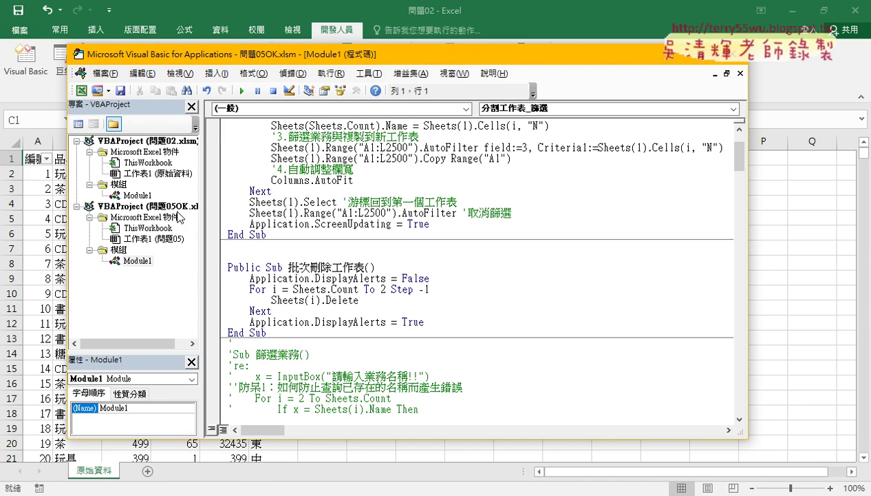
{"action": "double_click", "coordinate": [141, 197]}
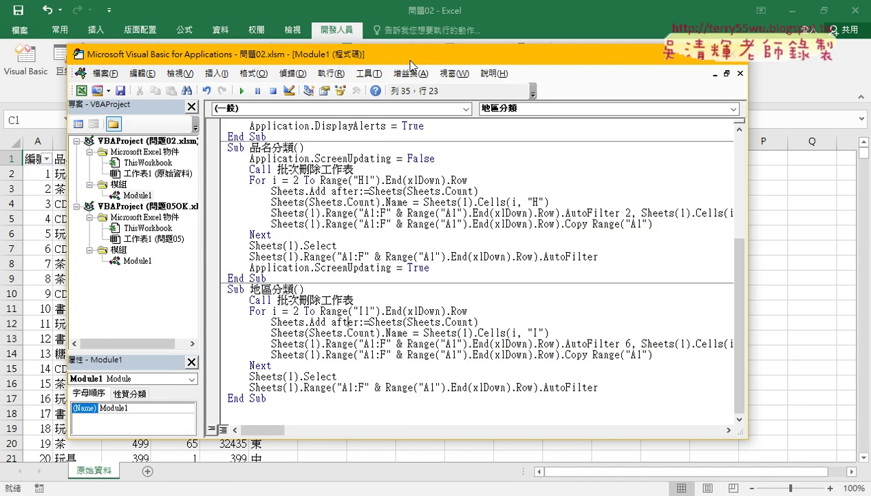
{"action": "left_click_drag", "start_coordinate": [411, 61], "coordinate": [485, 52]}
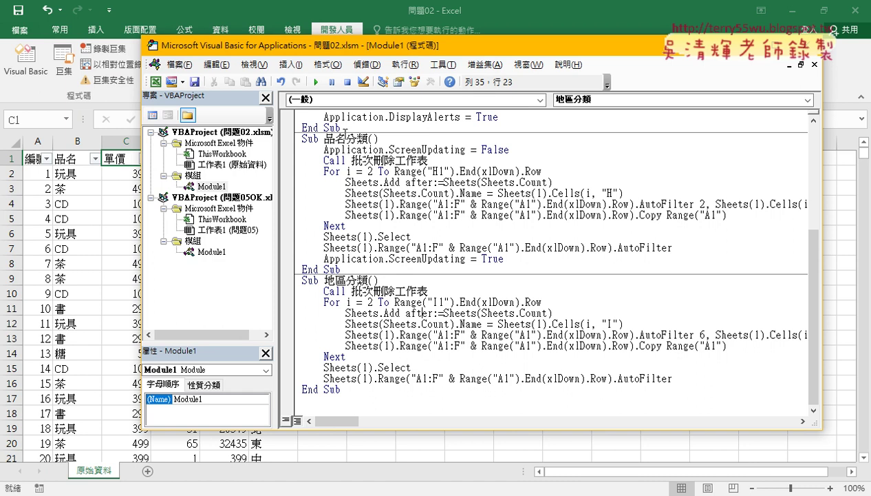
Review the 品名分類 and 地區分類 procedures and shift the code window to the left.
{"action": "double_click", "coordinate": [348, 138]}
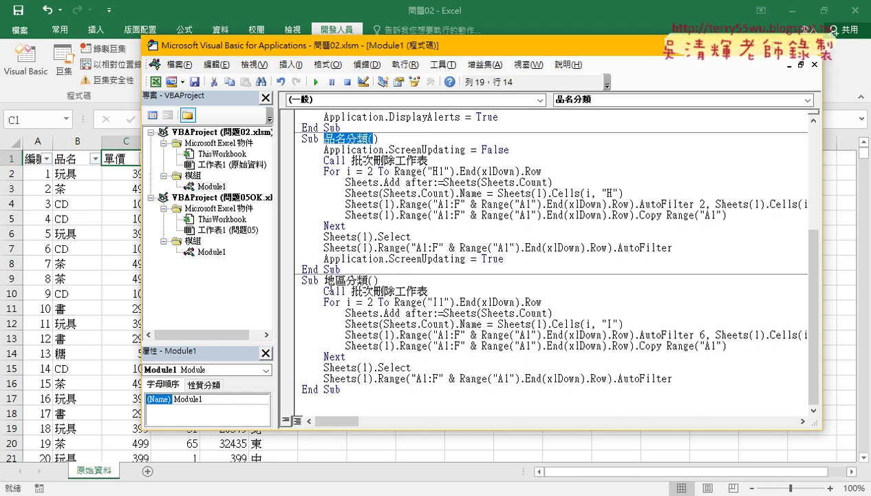
{"action": "double_click", "coordinate": [330, 280]}
{"action": "left_click_drag", "start_coordinate": [344, 45], "coordinate": [467, 44]}
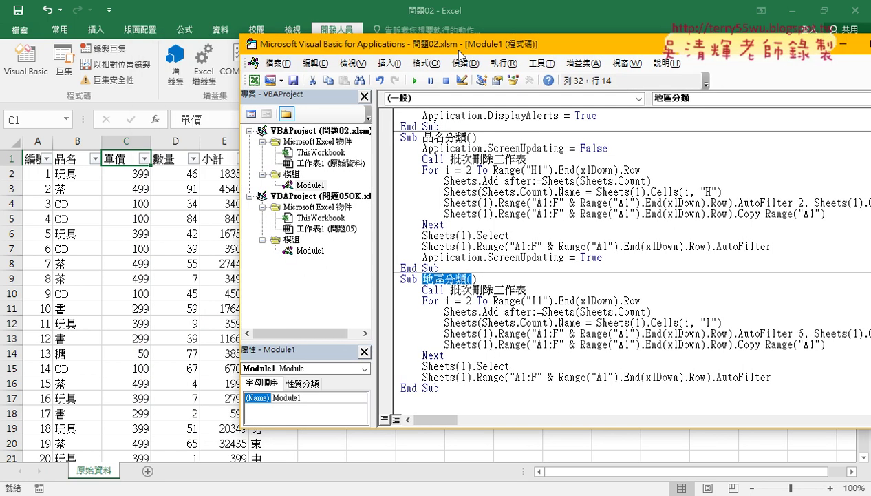
{"action": "left_click", "coordinate": [462, 365]}
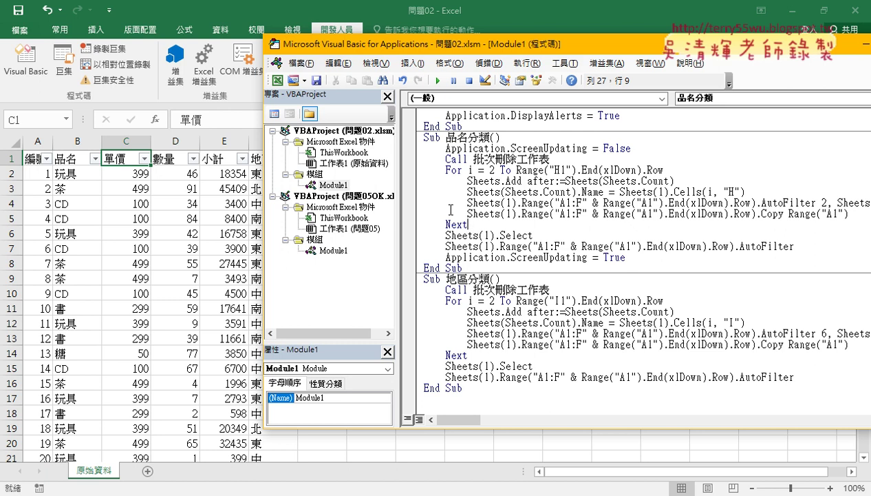
{"action": "left_click_drag", "start_coordinate": [421, 138], "coordinate": [502, 138]}
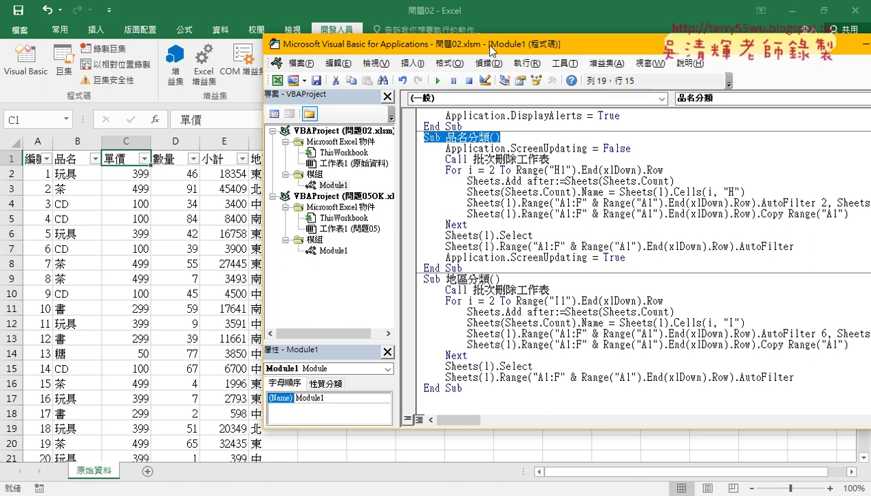
{"action": "left_click_drag", "start_coordinate": [486, 49], "coordinate": [264, 55]}
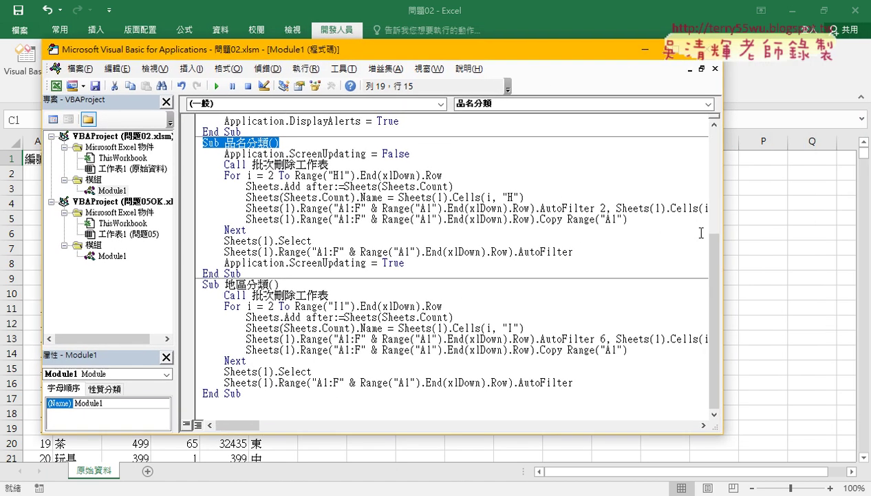
Stretch the code window to show the complete AutoFilter lines of 品名分類 and 地區分類.
{"action": "left_click_drag", "start_coordinate": [722, 235], "coordinate": [792, 235]}
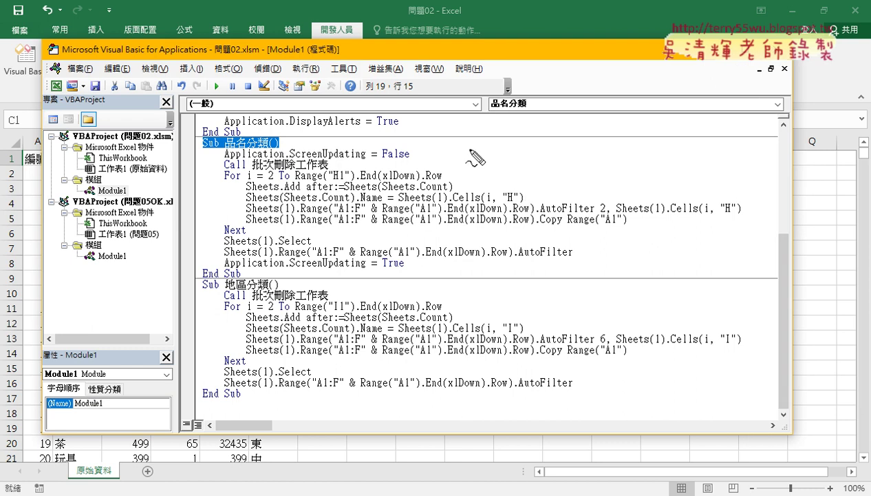
{"action": "left_click_drag", "start_coordinate": [331, 181], "coordinate": [340, 181]}
{"action": "left_click_drag", "start_coordinate": [505, 203], "coordinate": [519, 203]}
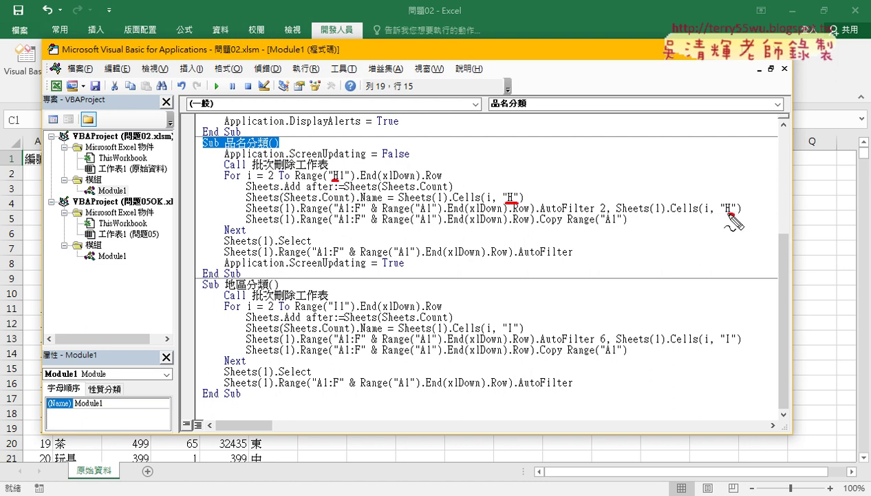
{"action": "left_click_drag", "start_coordinate": [721, 214], "coordinate": [735, 214]}
{"action": "left_click_drag", "start_coordinate": [596, 214], "coordinate": [606, 214]}
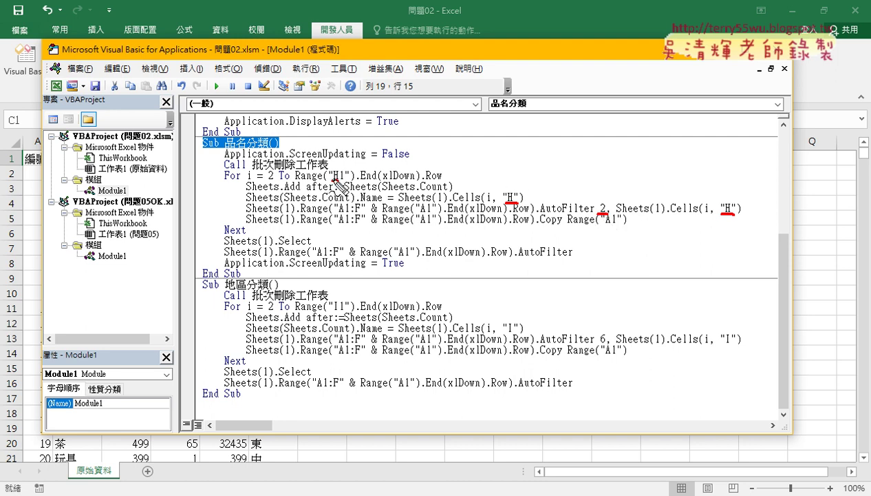
{"action": "left_click_drag", "start_coordinate": [332, 180], "coordinate": [340, 180]}
{"action": "left_click_drag", "start_coordinate": [597, 214], "coordinate": [608, 214]}
{"action": "key", "text": "Escape"}
Drag the whole 品名分類 procedure to just below 地區分類's End Sub.
{"action": "left_click", "coordinate": [249, 394]}
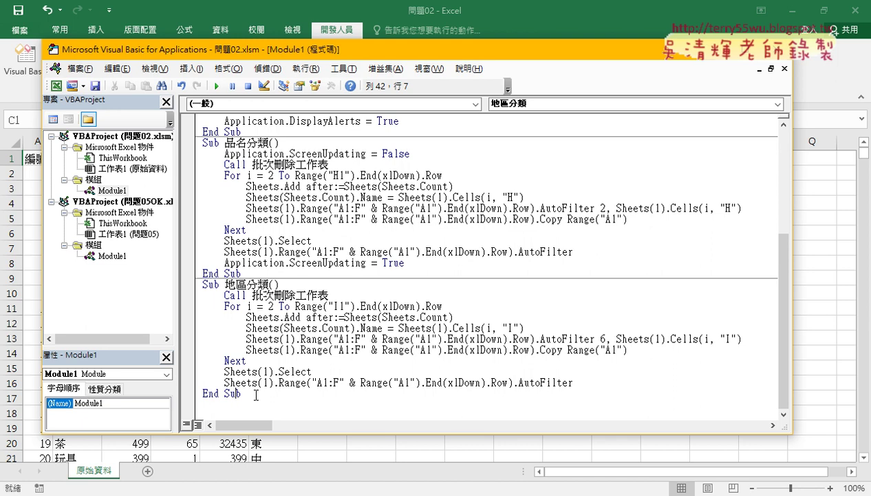
{"action": "left_click_drag", "start_coordinate": [255, 395], "coordinate": [194, 284]}
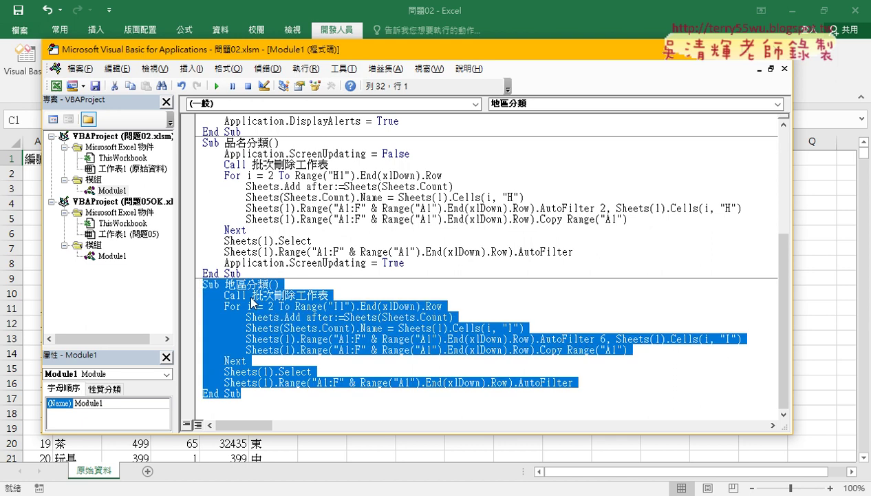
{"action": "mouse_move", "coordinate": [258, 273]}
{"action": "left_mouse_down"}
{"action": "mouse_move", "coordinate": [194, 160]}
{"action": "mouse_move", "coordinate": [195, 144]}
{"action": "left_mouse_up"}
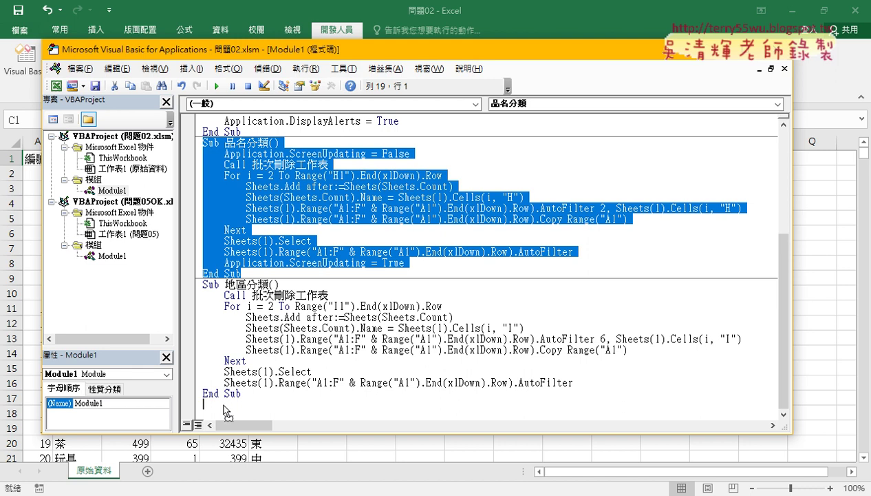
{"action": "left_click_drag", "start_coordinate": [227, 411], "coordinate": [227, 411]}
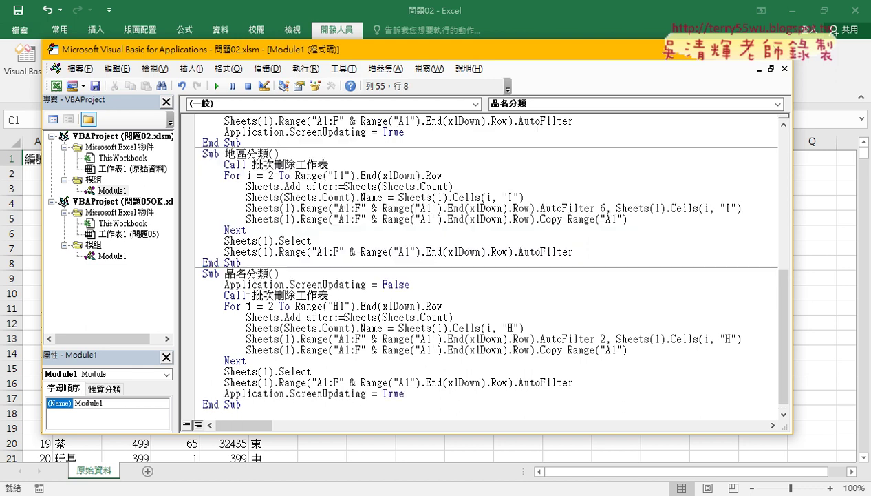
Delete 品名 from 'Sub 品名分類()' so the header reads 'Sub 分類()'.
{"action": "left_click_drag", "start_coordinate": [225, 274], "coordinate": [246, 274]}
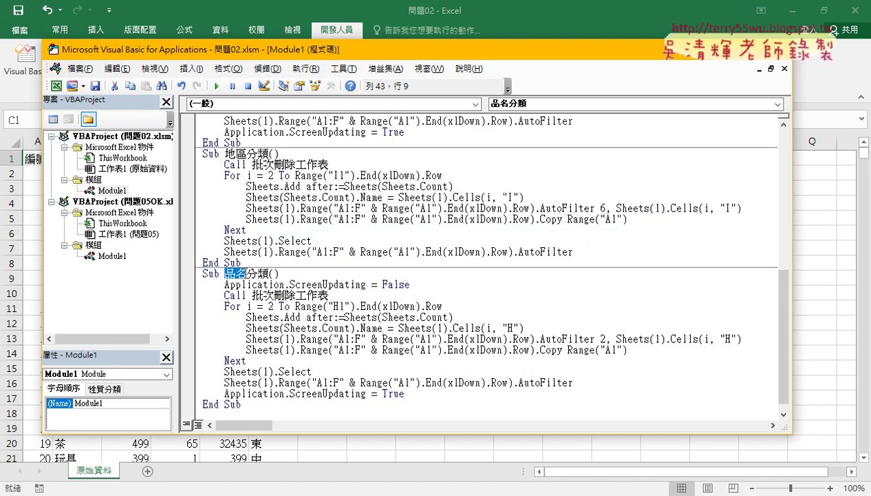
{"action": "key", "text": "Delete"}
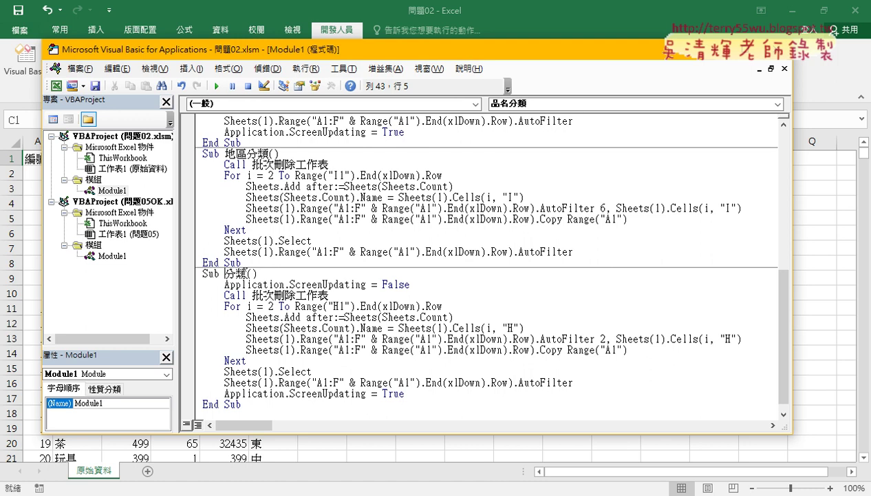
{"action": "left_click_drag", "start_coordinate": [246, 274], "coordinate": [257, 274]}
Add the parameter '欄名 As String' inside Sub 分類's parentheses.
{"action": "left_click", "coordinate": [262, 274]}
{"action": "type", "text": "1"}
{"action": "key", "text": "BackSpace"}
{"action": "type", "text": "欄"}
{"action": "type", "text": "ㄨ"}
{"action": "type", "text": "名"}
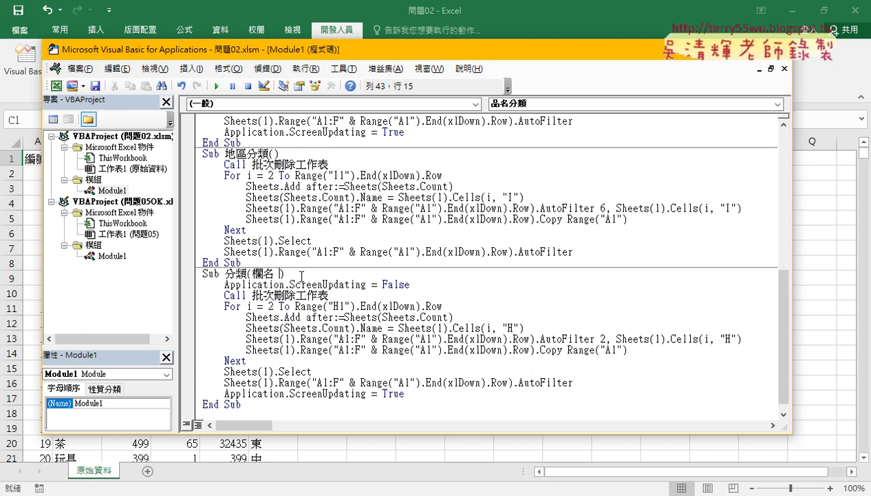
{"action": "type", "text": "n"}
{"action": "type", "text": "8"}
{"action": "key", "text": "BackSpace"}
{"action": "key", "text": "BackSpace"}
{"action": "type", "text": "a"}
{"action": "type", "text": "s"}
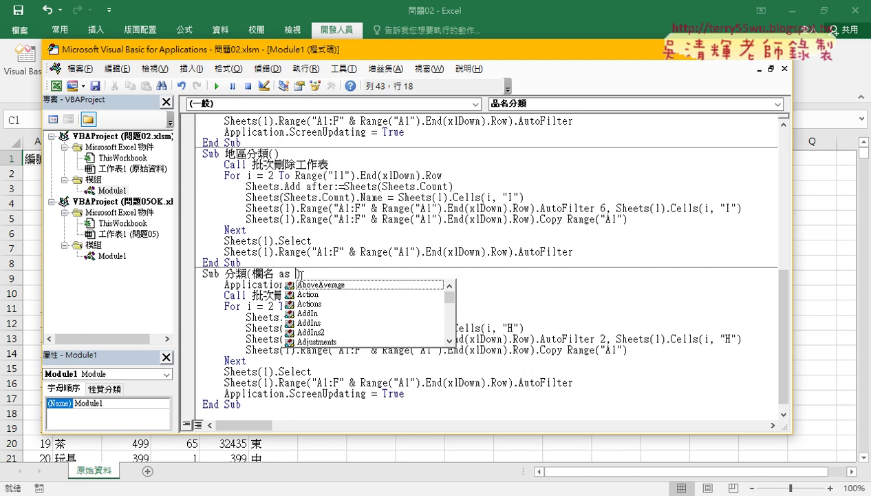
{"action": "type", "text": "str"}
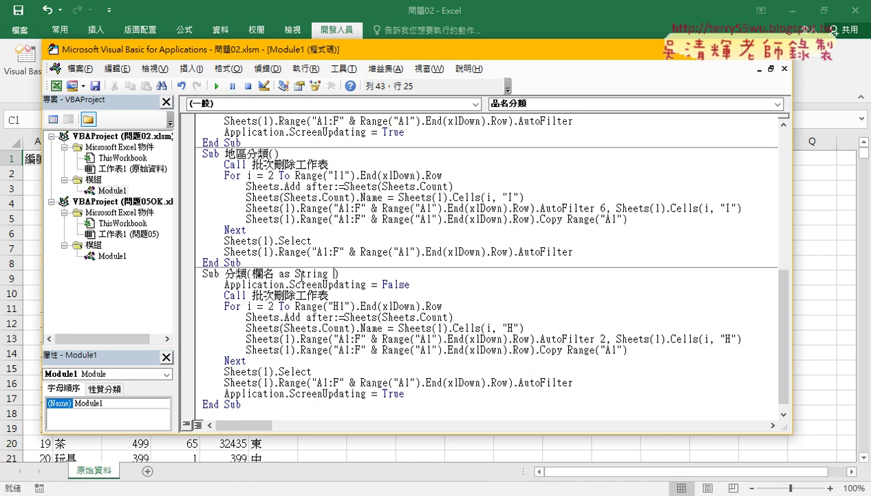
Add a second parameter '欄位 As Integer' after a comma.
{"action": "type", "text": ","}
{"action": "type", "text": "ㄉ"}
{"action": "type", "text": "ㄢ"}
{"action": "type", "text": "ˊ"}
{"action": "type", "text": "ㄨㄟ"}
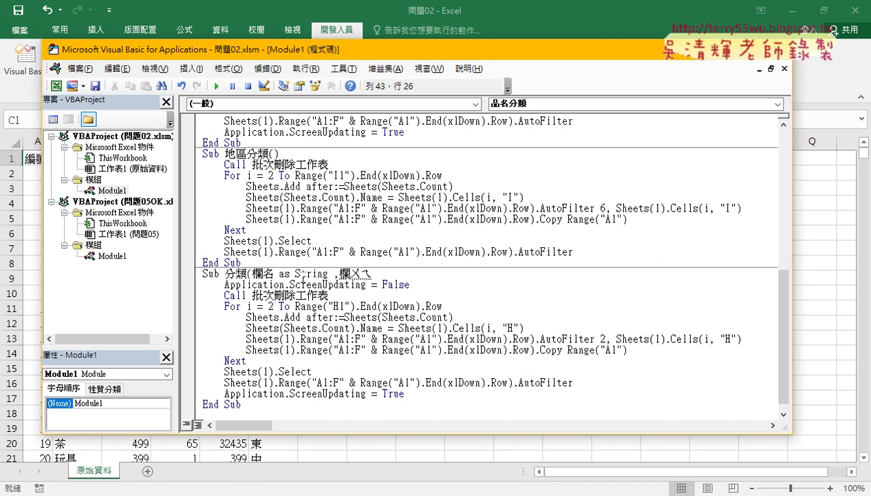
{"action": "type", "text": "ˋ"}
{"action": "key", "text": "Return"}
{"action": "type", "text": "as"}
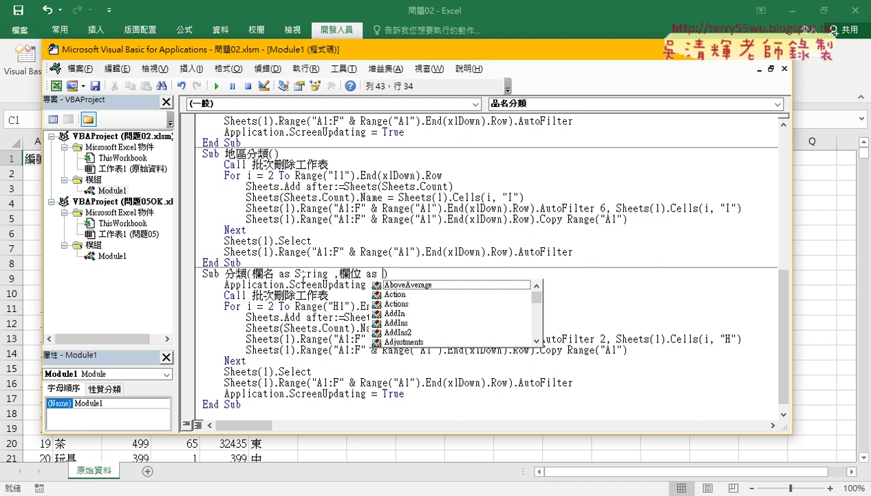
{"action": "type", "text": "in"}
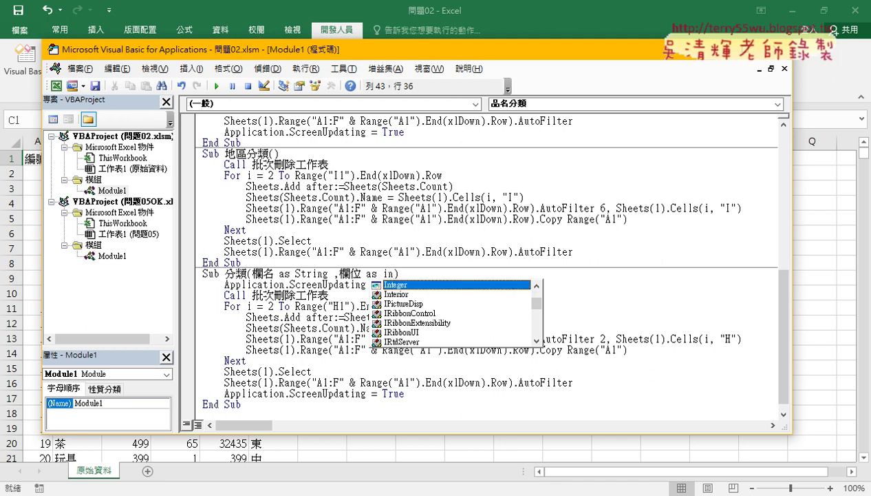
{"action": "type", "text": "teger"}
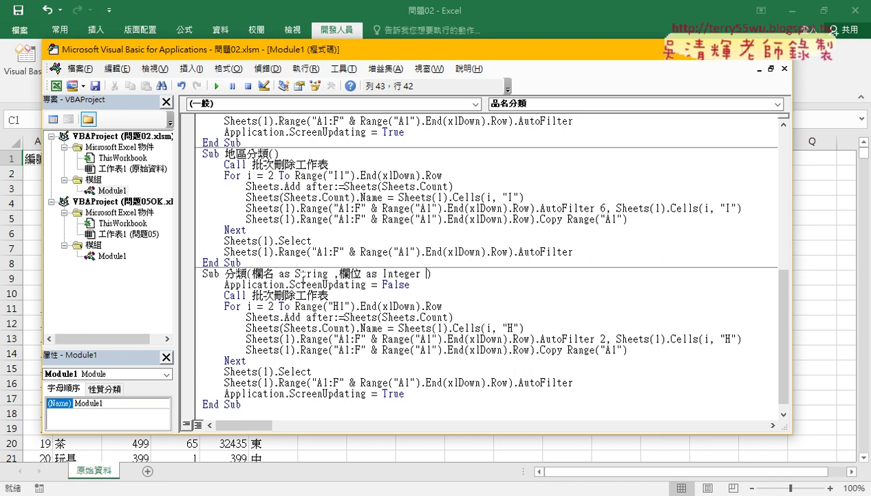
{"action": "left_click", "coordinate": [298, 300]}
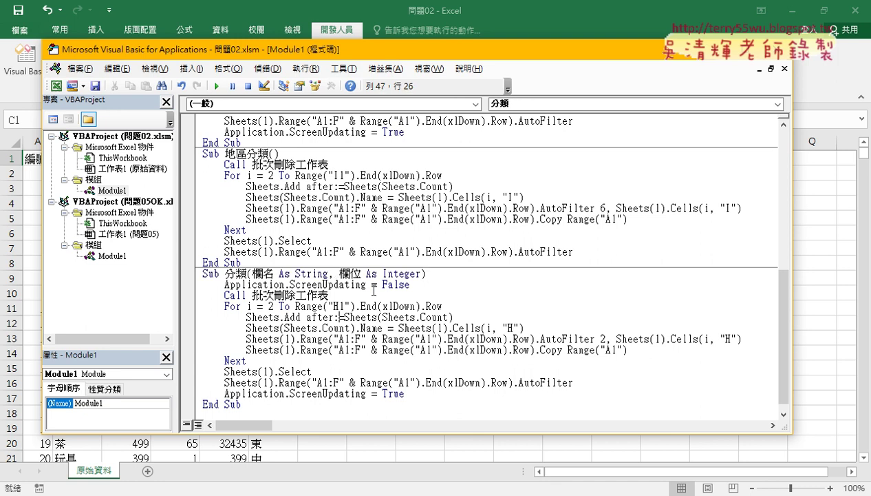
Copy the parameter name 欄名 from the Sub 分類 header.
{"action": "left_click", "coordinate": [254, 273]}
{"action": "double_click", "coordinate": [265, 274]}
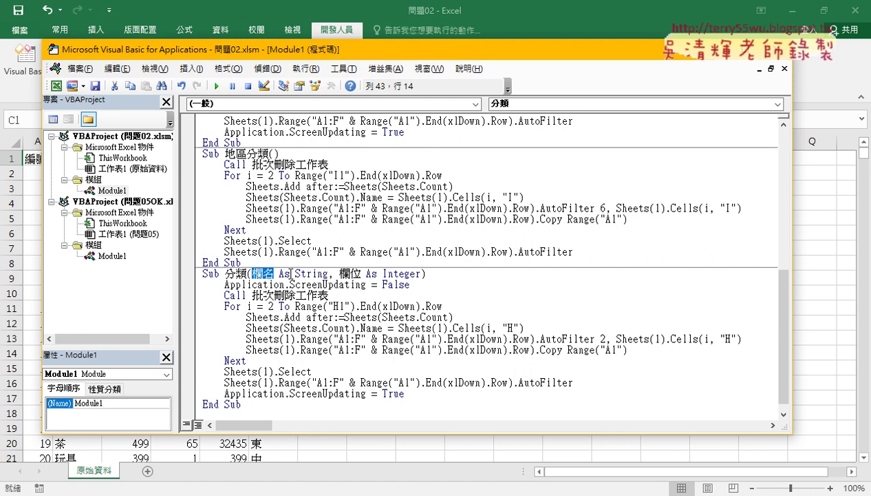
{"action": "left_click", "coordinate": [299, 273]}
{"action": "left_click", "coordinate": [390, 273]}
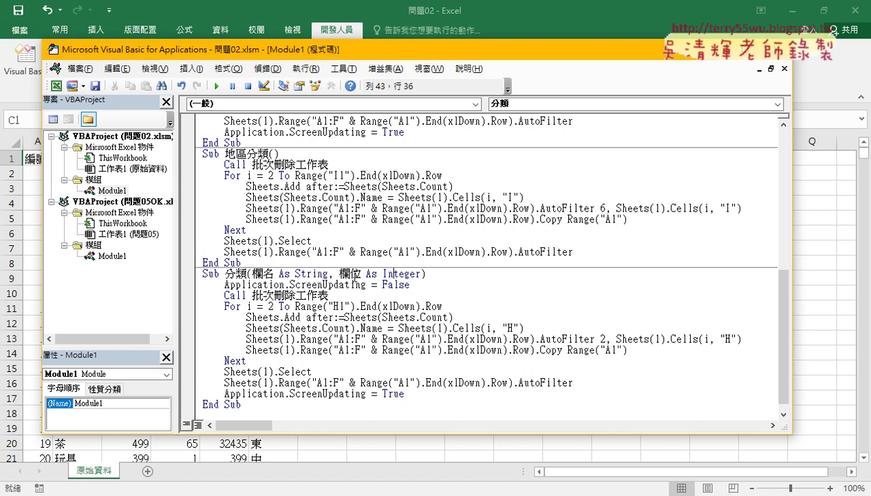
{"action": "double_click", "coordinate": [265, 273]}
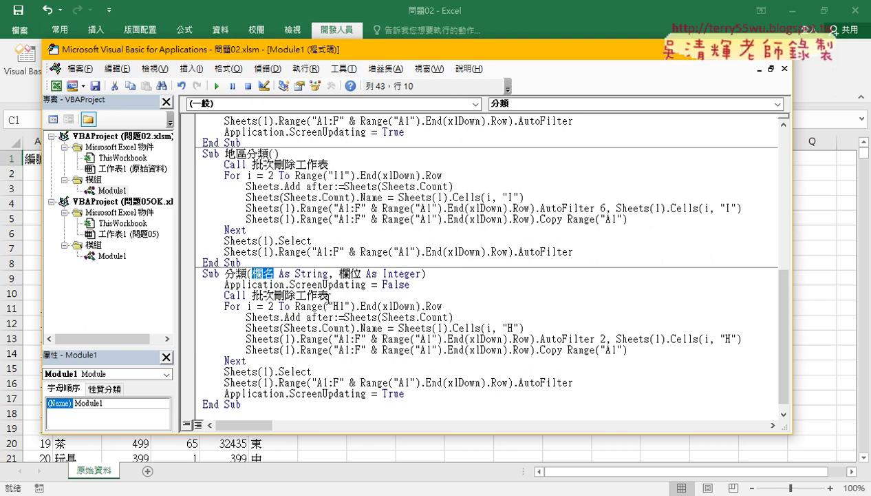
{"action": "left_click", "coordinate": [335, 306]}
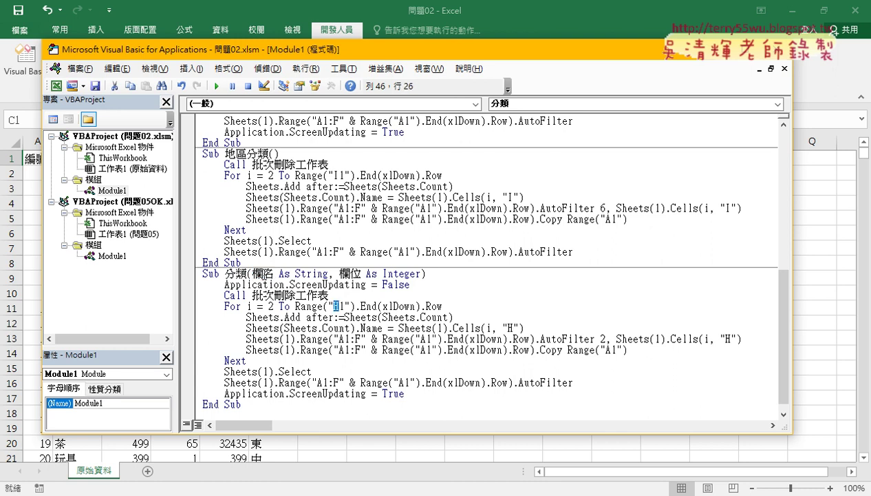
{"action": "left_click", "coordinate": [253, 273]}
{"action": "double_click", "coordinate": [262, 274]}
{"action": "key", "text": "ctrl+c"}
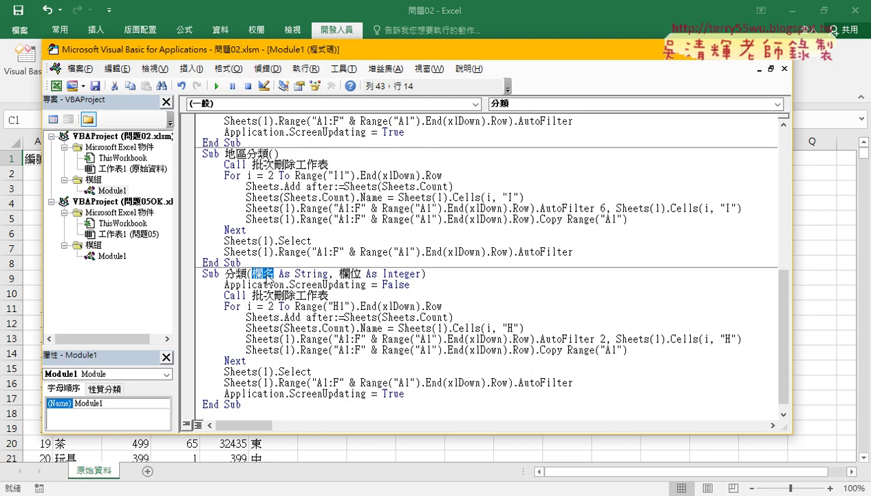
{"action": "left_click", "coordinate": [335, 305]}
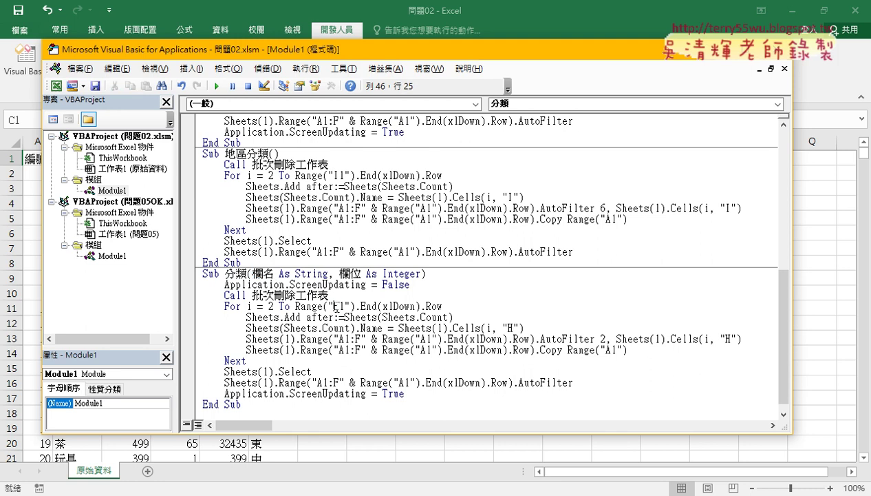
{"action": "double_click", "coordinate": [510, 327]}
{"action": "mouse_move", "coordinate": [327, 273]}
{"action": "left_mouse_down"}
{"action": "mouse_move", "coordinate": [252, 273]}
{"action": "mouse_move", "coordinate": [273, 273]}
{"action": "left_mouse_up"}
{"action": "left_click", "coordinate": [252, 274]}
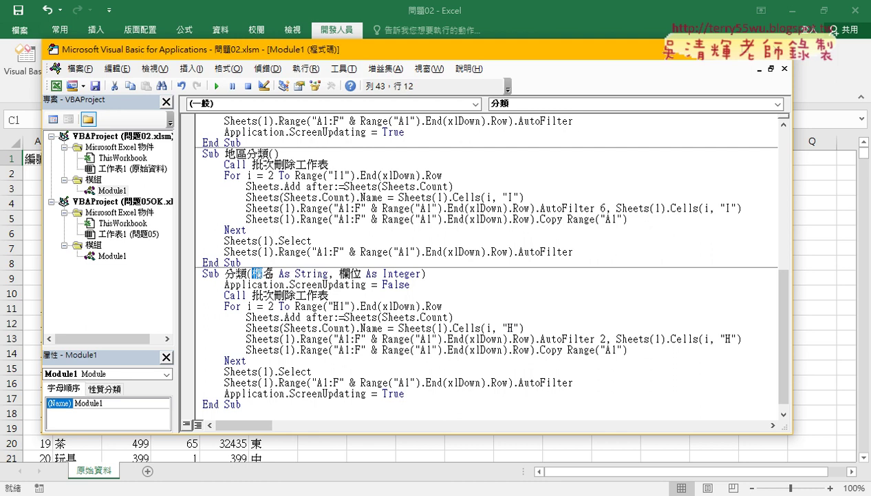
{"action": "right_click", "coordinate": [267, 278]}
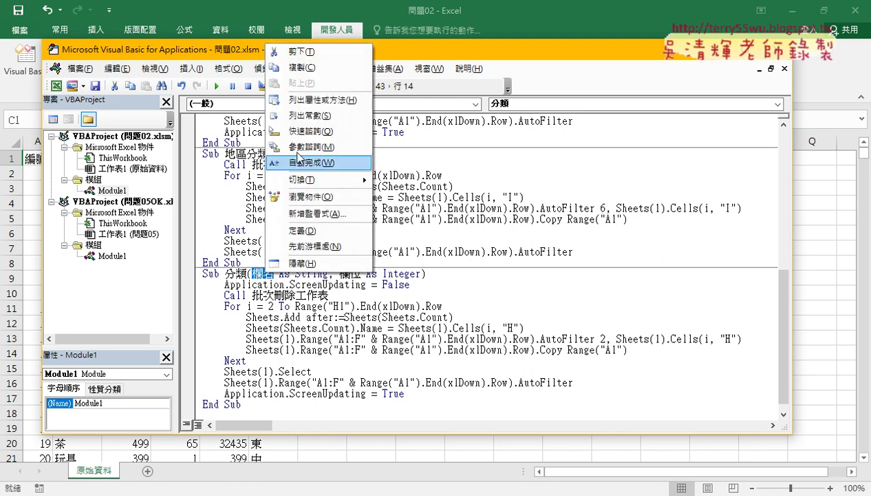
{"action": "left_click", "coordinate": [305, 65]}
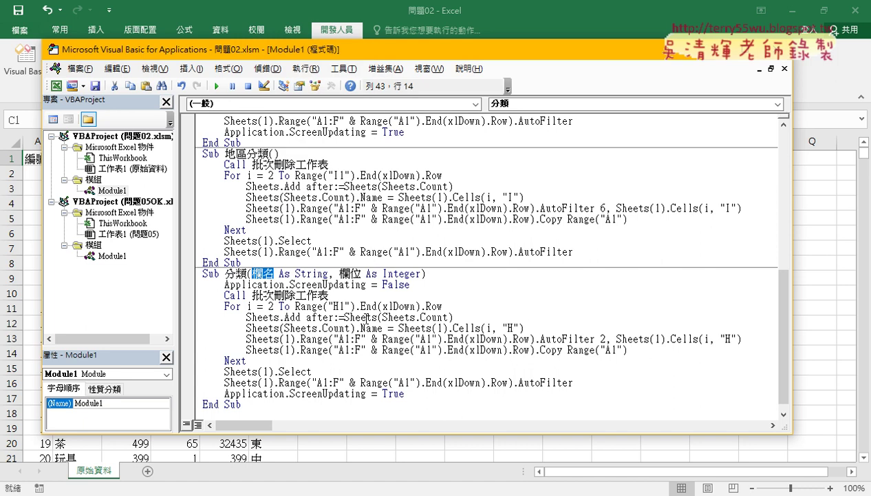
Replace the quoted 'H' with 欄名 in the sheet-name and AutoFilter Cells(i, ...) references.
{"action": "double_click", "coordinate": [509, 327]}
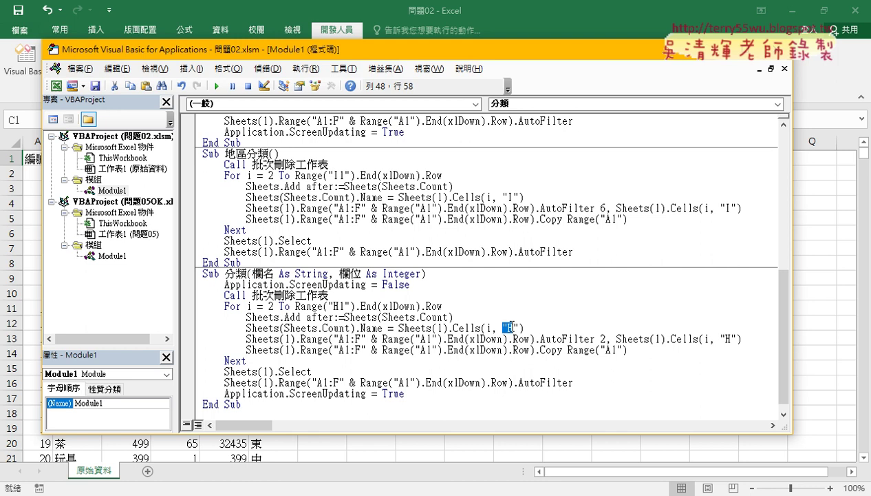
{"action": "left_click_drag", "start_coordinate": [509, 328], "coordinate": [518, 328]}
{"action": "key", "text": "ctrl+v"}
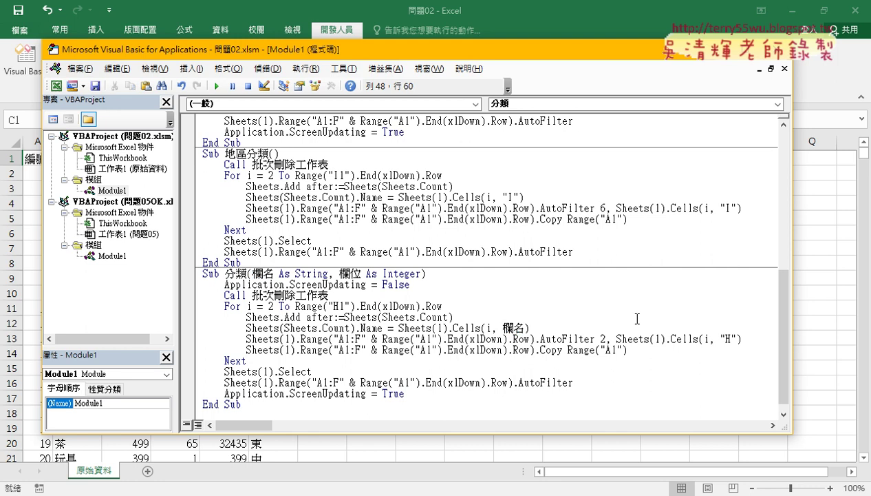
{"action": "left_click", "coordinate": [721, 339]}
{"action": "left_click_drag", "start_coordinate": [721, 339], "coordinate": [738, 339]}
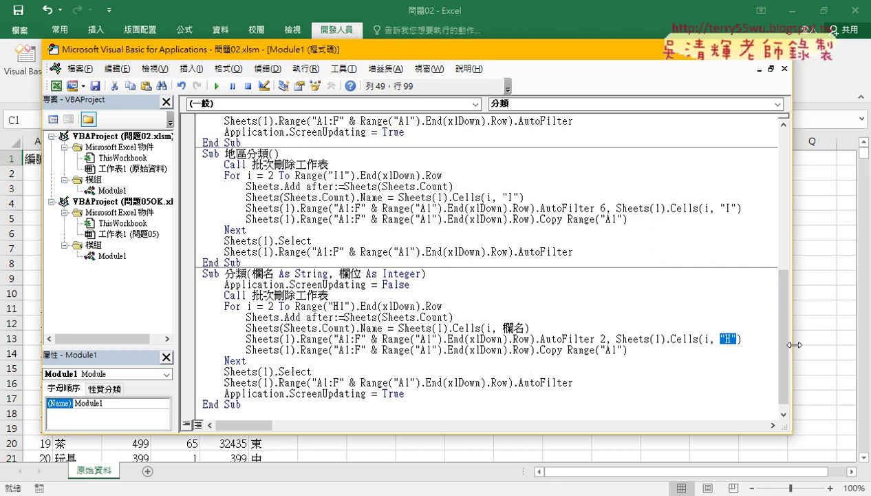
{"action": "key", "text": "ctrl+v"}
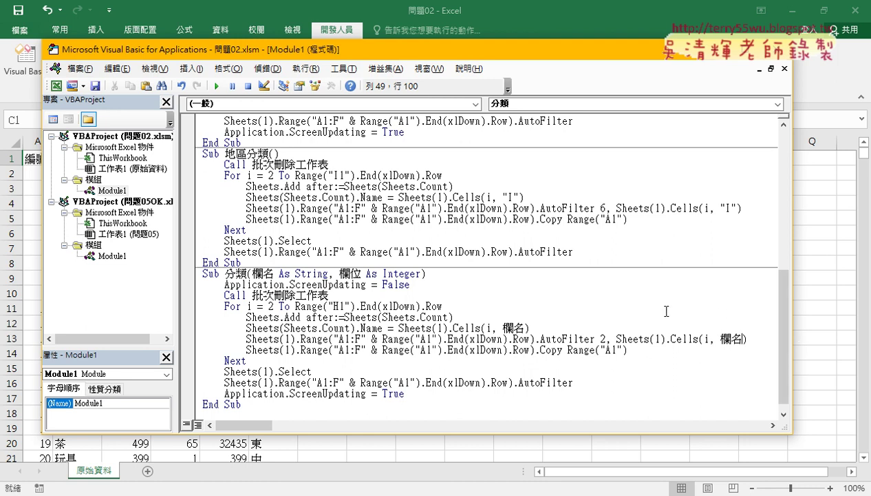
{"action": "left_click", "coordinate": [454, 327]}
{"action": "left_click_drag", "start_coordinate": [340, 306], "coordinate": [333, 306]}
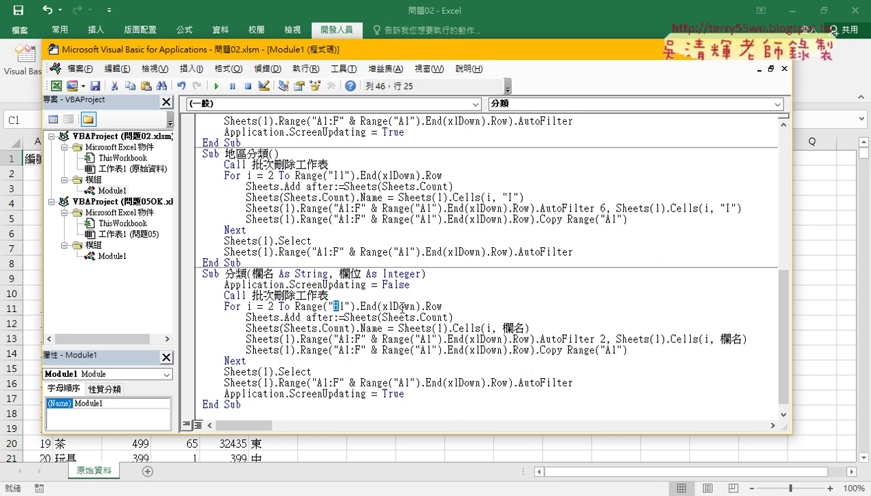
Change Range("H1") to Range(欄名 & "1") on the For line.
{"action": "key", "text": "BackSpace"}
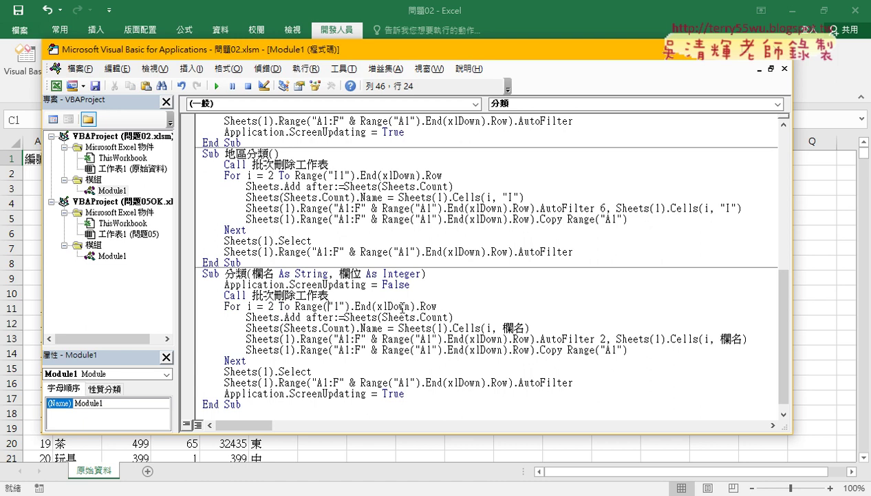
{"action": "type", "text": "欄名"}
{"action": "key", "text": "Right"}
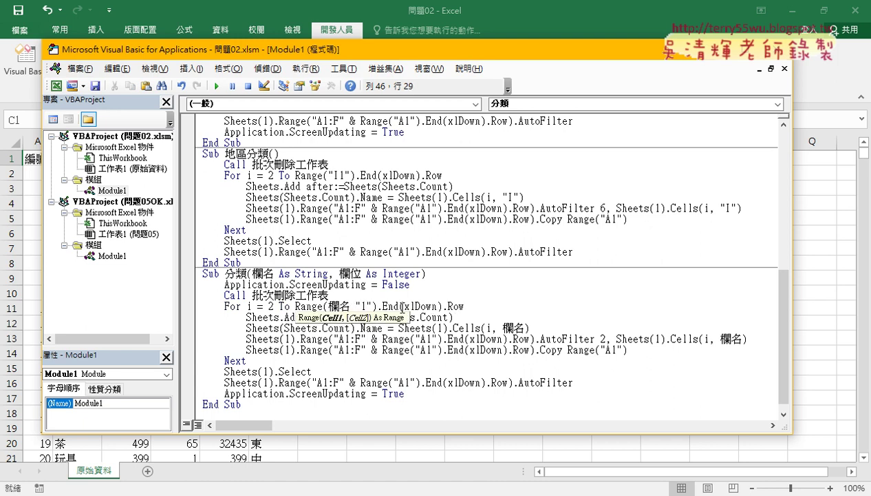
{"action": "type", "text": "&"}
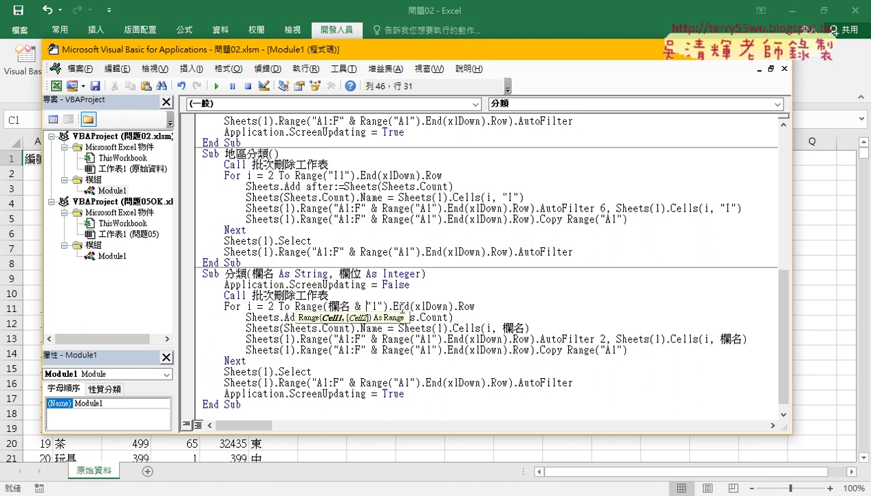
{"action": "left_click_drag", "start_coordinate": [328, 306], "coordinate": [382, 306]}
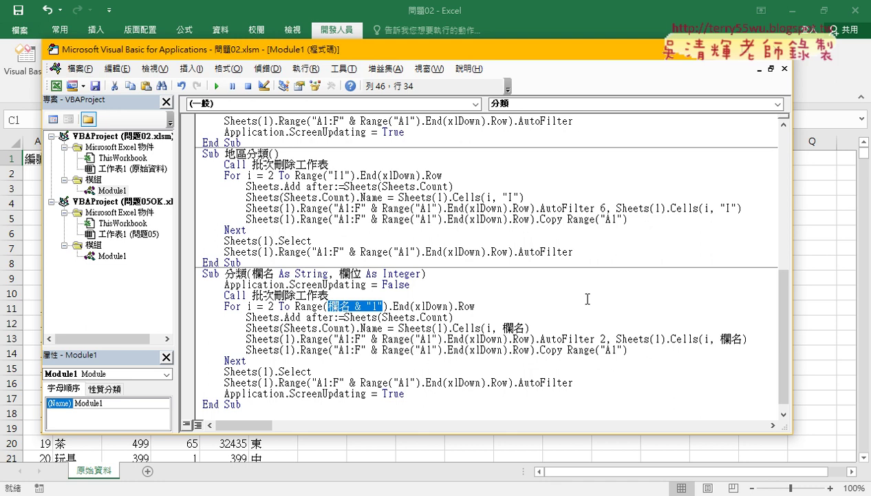
Copy 欄位 from the header and paste it over AutoFilter's field number 2.
{"action": "double_click", "coordinate": [603, 338]}
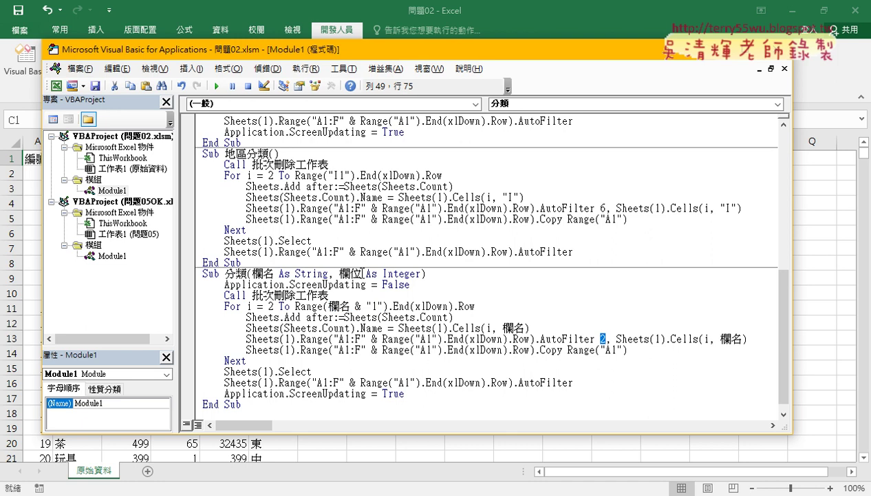
{"action": "double_click", "coordinate": [355, 273]}
{"action": "right_click", "coordinate": [345, 274]}
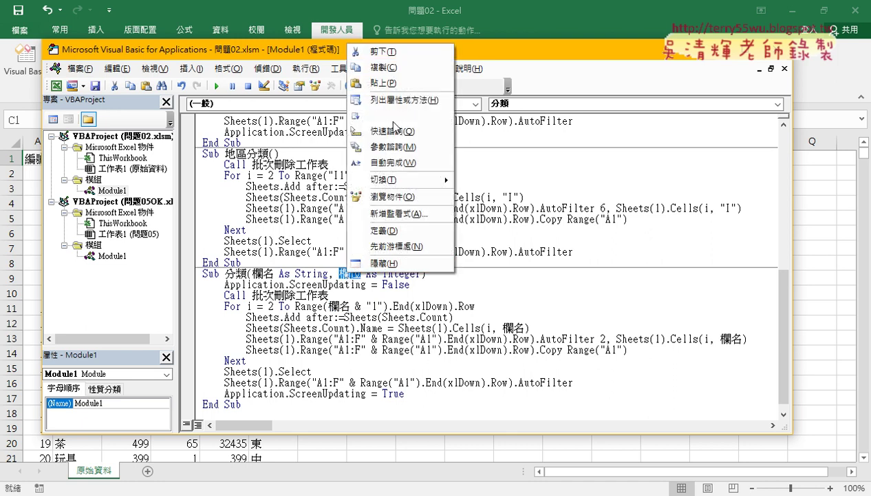
{"action": "left_click", "coordinate": [406, 68]}
{"action": "double_click", "coordinate": [603, 339]}
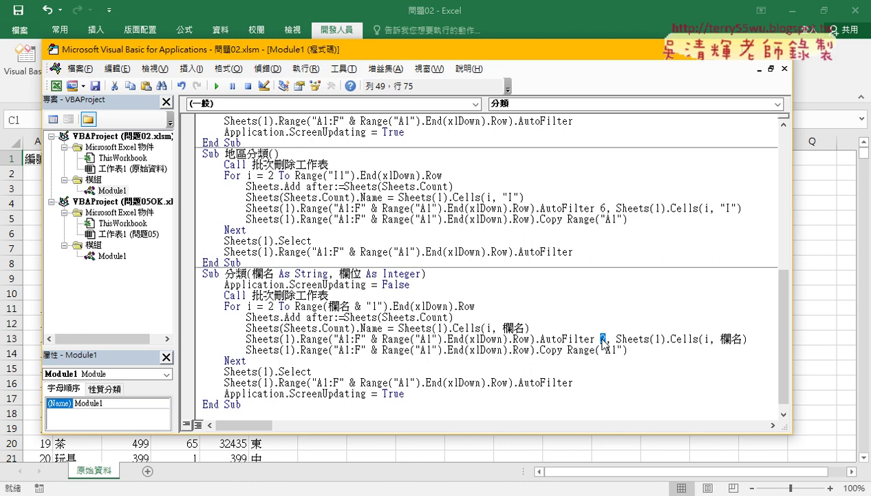
{"action": "right_click", "coordinate": [603, 343]}
{"action": "left_click", "coordinate": [623, 150]}
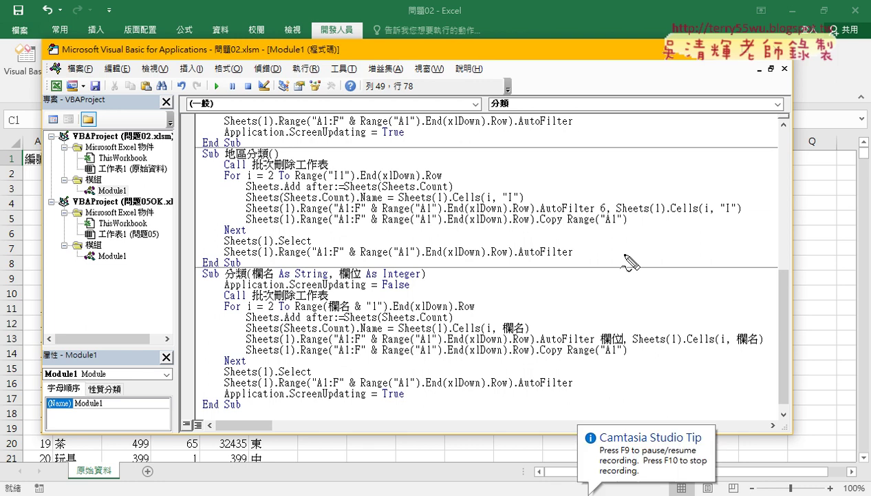
{"action": "left_click_drag", "start_coordinate": [226, 279], "coordinate": [413, 278]}
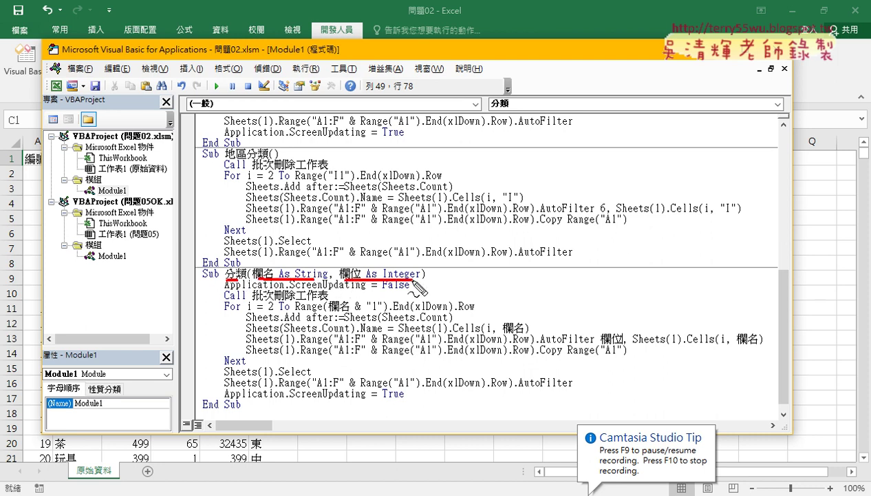
{"action": "left_click_drag", "start_coordinate": [329, 311], "coordinate": [377, 312]}
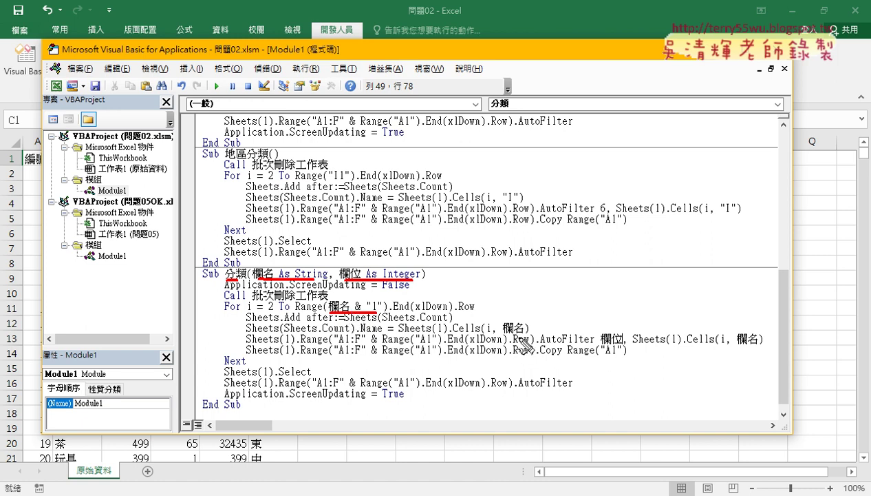
{"action": "left_click_drag", "start_coordinate": [503, 334], "coordinate": [526, 335]}
{"action": "left_click_drag", "start_coordinate": [738, 346], "coordinate": [755, 345]}
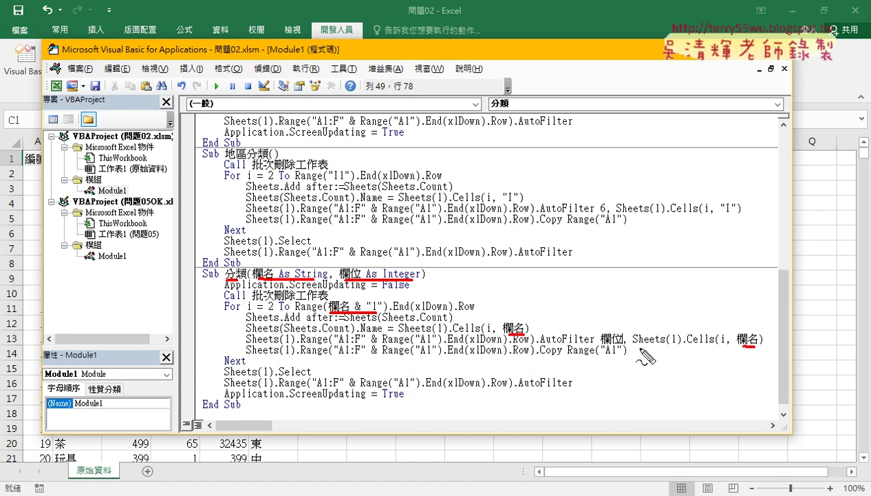
{"action": "left_click_drag", "start_coordinate": [601, 346], "coordinate": [623, 345]}
{"action": "left_click_drag", "start_coordinate": [342, 272], "coordinate": [612, 323]}
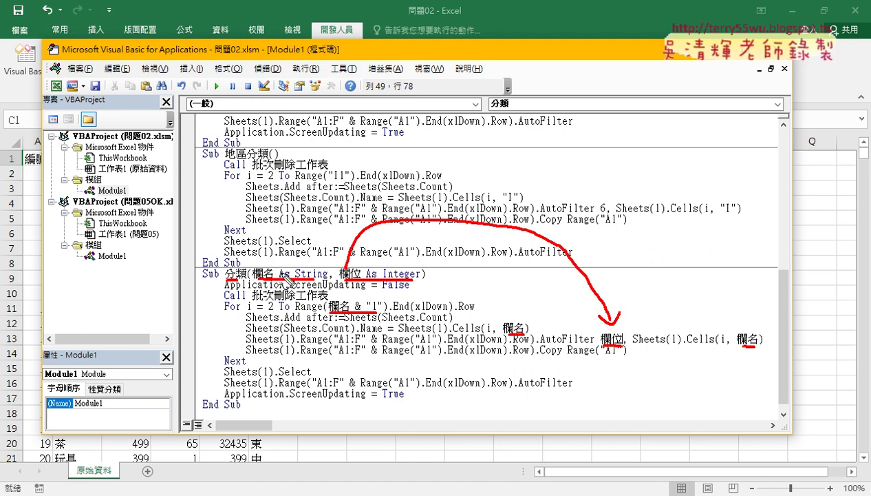
{"action": "mouse_move", "coordinate": [284, 279]}
{"action": "left_mouse_down"}
{"action": "mouse_move", "coordinate": [338, 305]}
{"action": "mouse_move", "coordinate": [332, 298]}
{"action": "left_mouse_up"}
{"action": "mouse_move", "coordinate": [274, 283]}
{"action": "left_mouse_down"}
{"action": "mouse_move", "coordinate": [494, 342]}
{"action": "mouse_move", "coordinate": [490, 335]}
{"action": "left_mouse_up"}
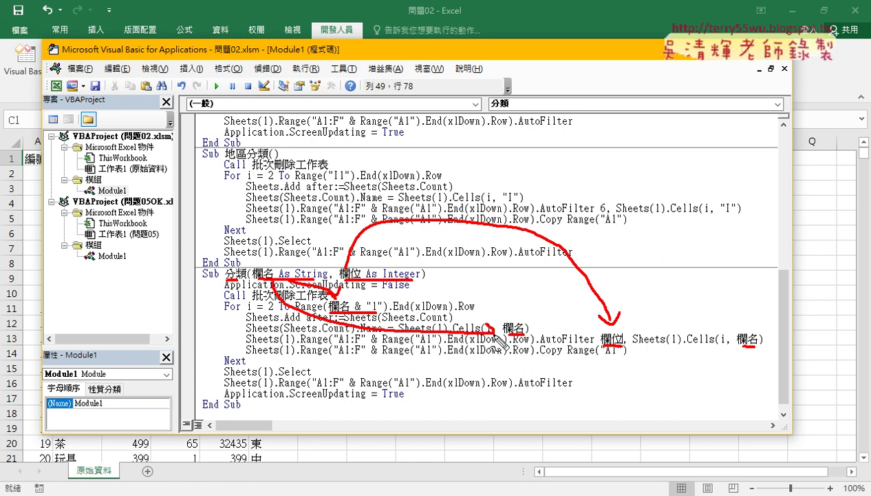
{"action": "mouse_move", "coordinate": [275, 285]}
{"action": "left_mouse_down"}
{"action": "mouse_move", "coordinate": [654, 382]}
{"action": "mouse_move", "coordinate": [739, 340]}
{"action": "left_mouse_up"}
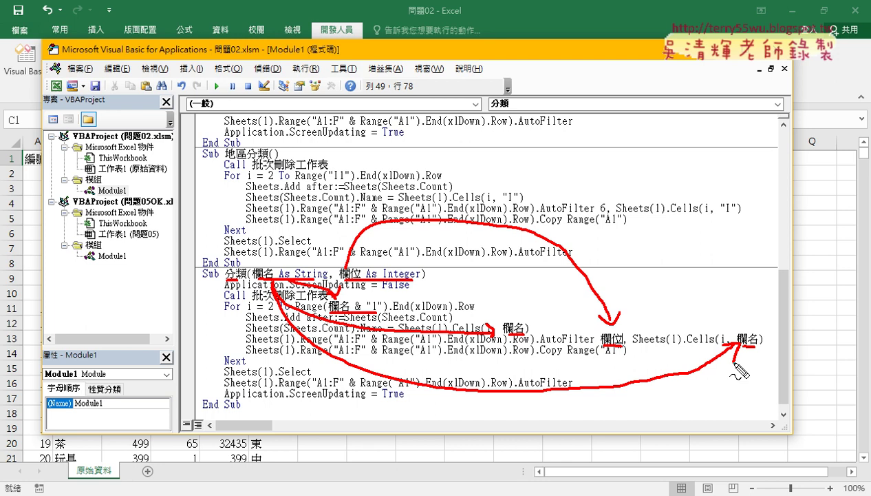
{"action": "key", "text": "Escape"}
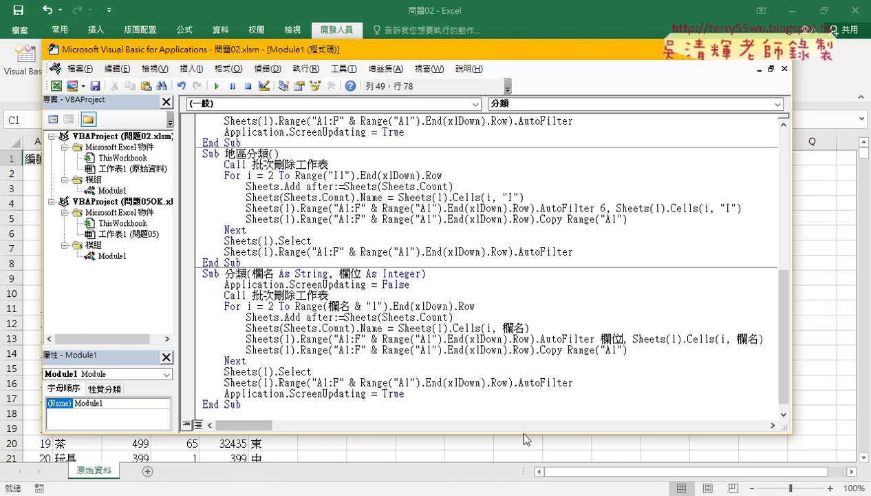
Enlarge the code window and delete the old body of Sub 品名分類.
{"action": "left_click_drag", "start_coordinate": [523, 435], "coordinate": [519, 478]}
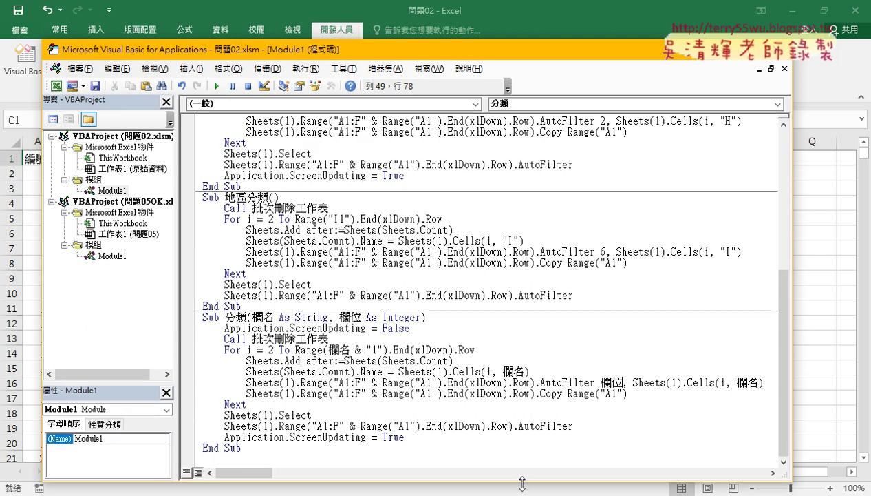
{"action": "scroll", "coordinate": [475, 348], "scroll_direction": "up", "scroll_amount": 1}
{"action": "scroll", "coordinate": [475, 348], "scroll_direction": "up", "scroll_amount": 2}
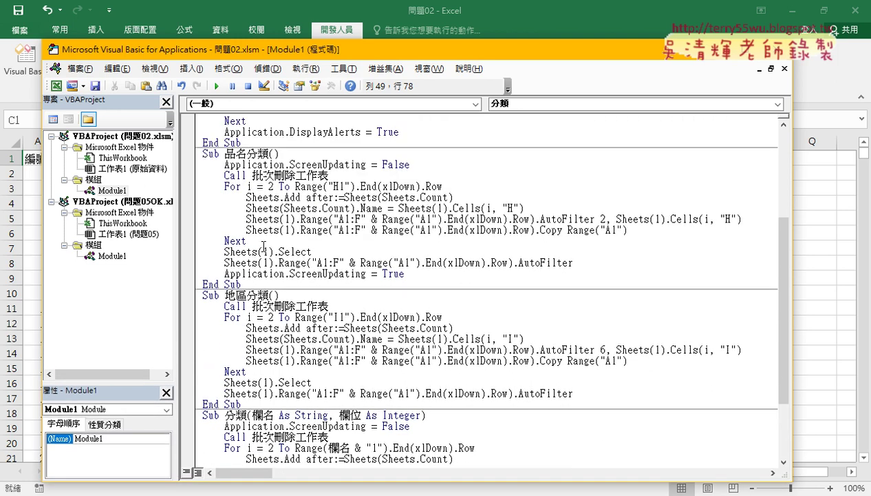
{"action": "left_click_drag", "start_coordinate": [404, 273], "coordinate": [202, 167]}
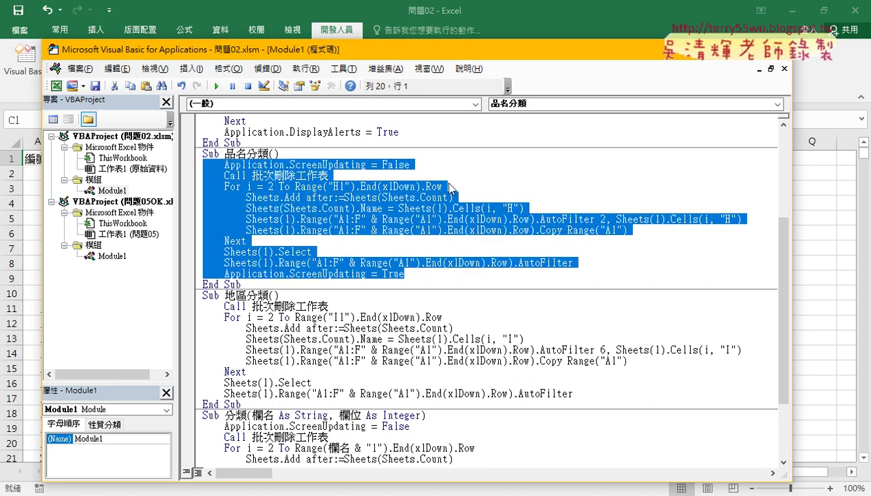
{"action": "key", "text": "Delete"}
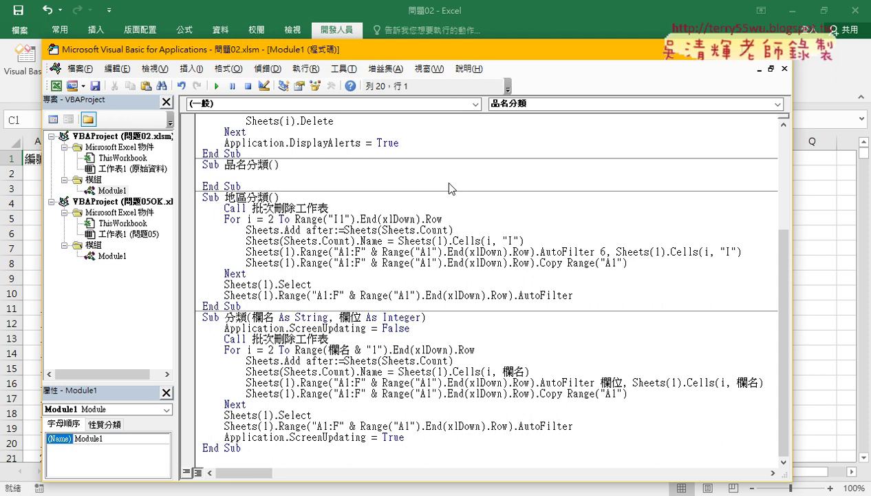
On the emptied, indented line in 品名分類, begin the statement call 分類(.
{"action": "key", "text": "Tab"}
{"action": "type", "text": "c"}
{"action": "type", "text": "all "}
{"action": "type", "text": "分勿"}
{"action": "key", "text": "Return"}
{"action": "type", "text": "("}
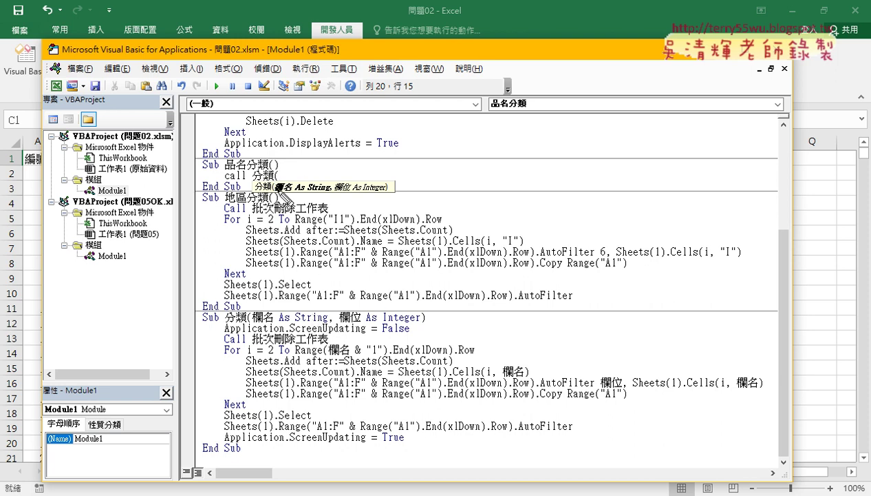
Check the Quick Info showing 分類's parameters 欄名 As String and 欄位 As Integer.
{"action": "left_click_drag", "start_coordinate": [280, 193], "coordinate": [348, 195]}
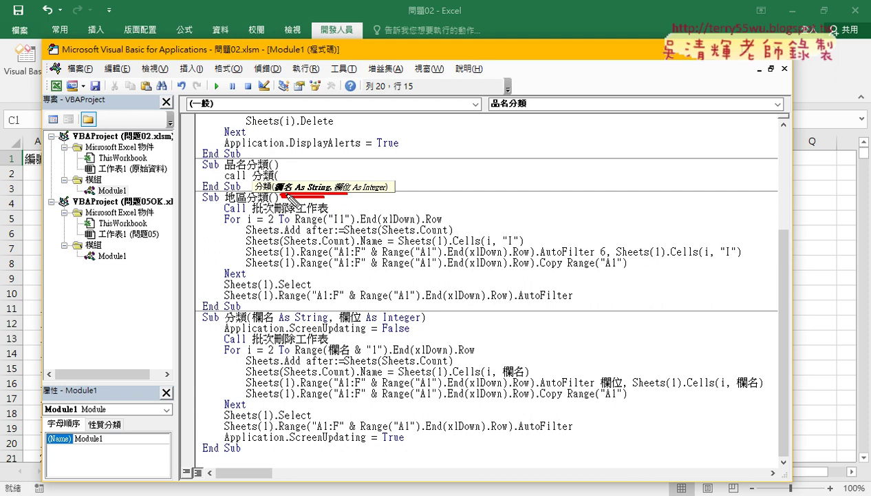
{"action": "key", "text": "Escape"}
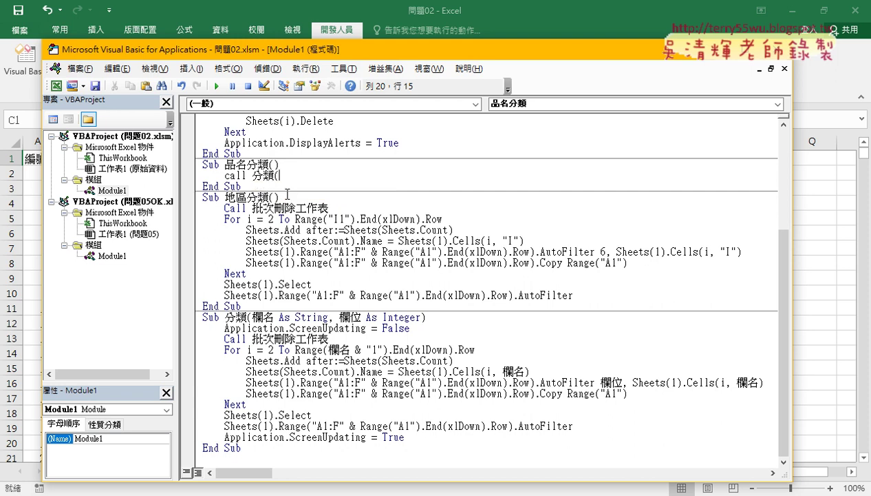
Finish the line as Call 分類("H", 2), then select 地區分類's old loop body.
{"action": "type", "text": "\""}
{"action": "type", "text": "H\""}
{"action": "type", "text": "ㄓ"}
{"action": "key", "text": "BackSpace"}
{"action": "type", "text": ","}
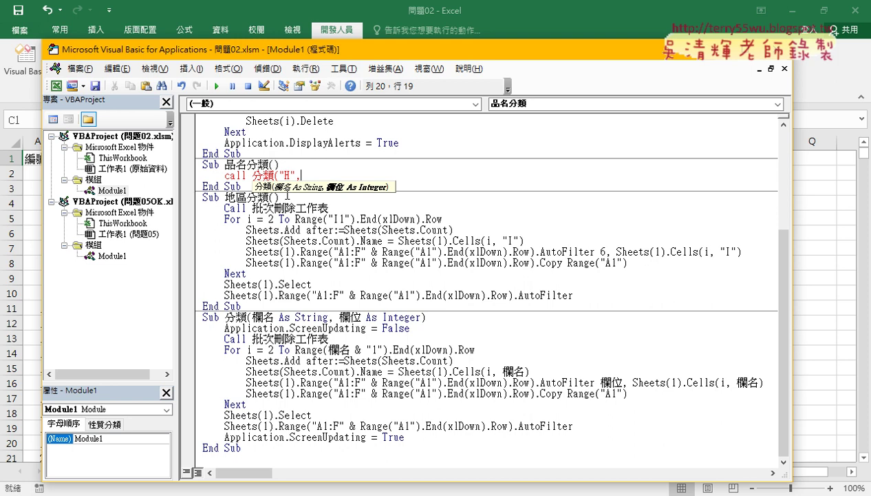
{"action": "type", "text": "2"}
{"action": "type", "text": ")"}
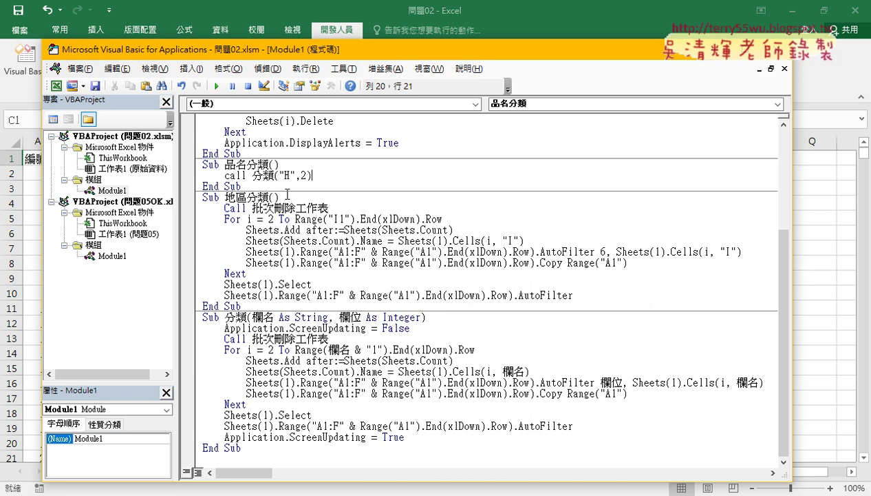
{"action": "left_click_drag", "start_coordinate": [577, 294], "coordinate": [176, 207]}
Delete 地區分類's old body and paste in a copy of the Call 分類("H", 2) line.
{"action": "key", "text": "Delete"}
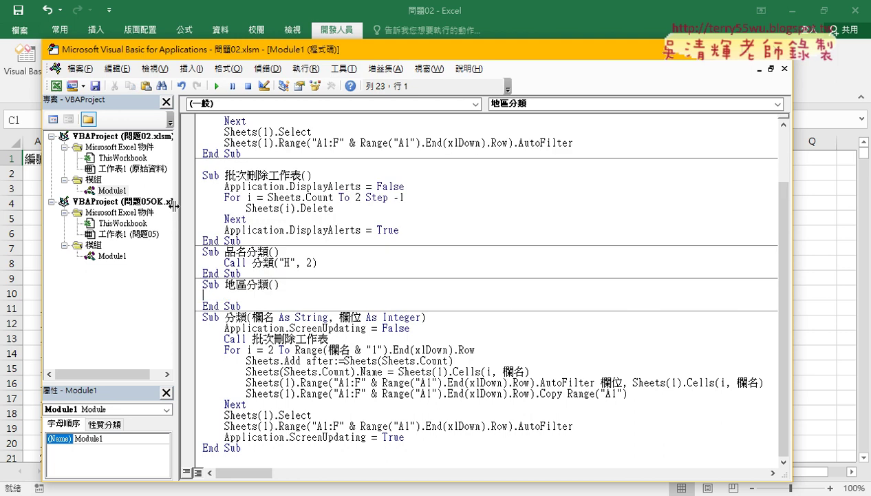
{"action": "left_click_drag", "start_coordinate": [318, 262], "coordinate": [194, 264]}
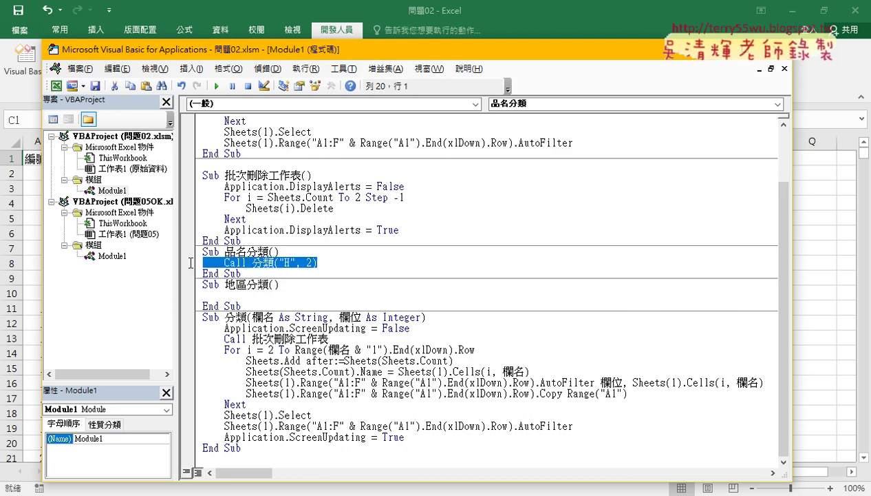
{"action": "key", "text": "ctrl+c"}
{"action": "left_click", "coordinate": [257, 295]}
{"action": "key", "text": "ctrl+v"}
Change the pasted call's arguments from "H", 2 to "I", 6.
{"action": "double_click", "coordinate": [288, 294]}
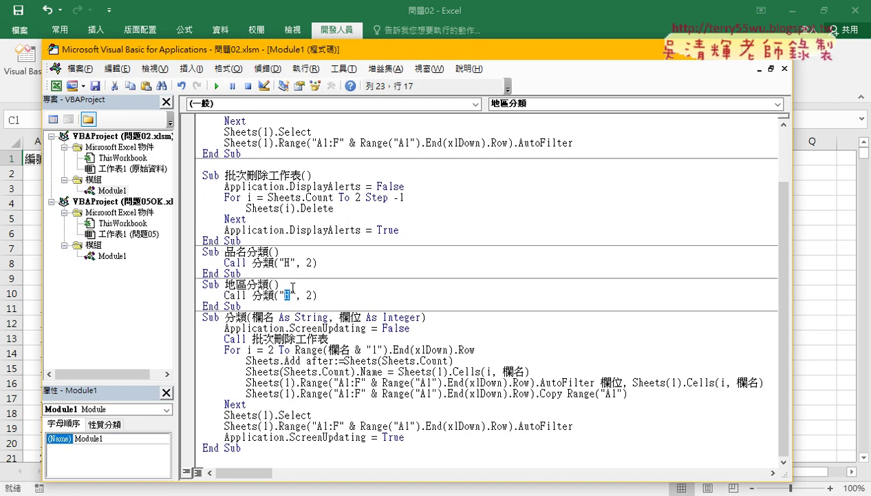
{"action": "type", "text": "I"}
{"action": "left_click", "coordinate": [312, 295]}
{"action": "double_click", "coordinate": [311, 294]}
{"action": "type", "text": "6"}
Set a breakpoint on Call 分類("H", 2), run 品名分類 from the sheet, and step into 分類.
{"action": "left_click", "coordinate": [188, 262]}
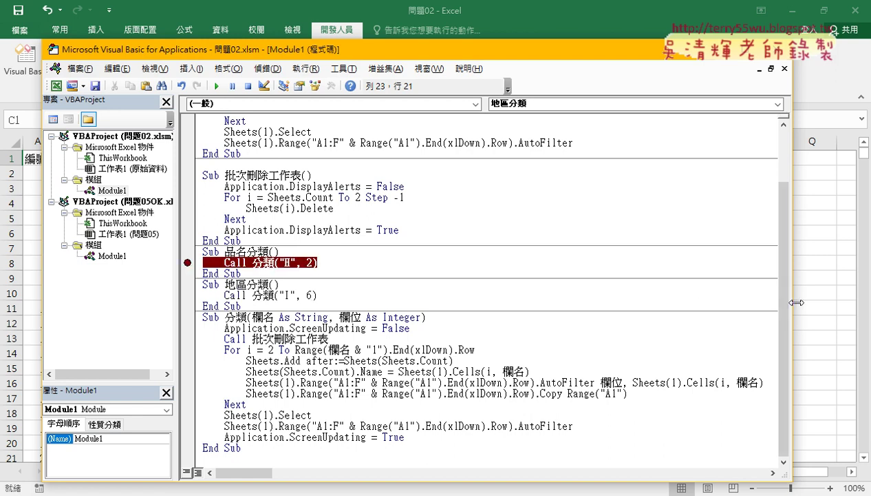
{"action": "left_click", "coordinate": [827, 293]}
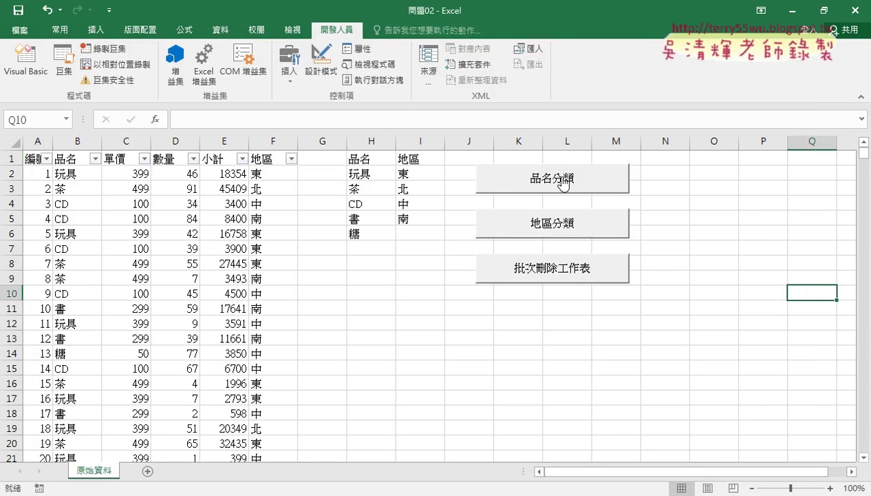
{"action": "left_click", "coordinate": [566, 184]}
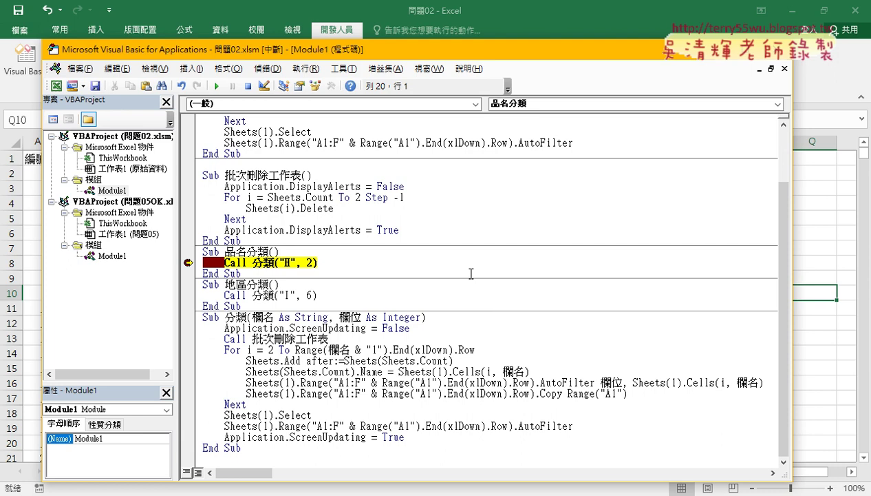
{"action": "key", "text": "F8"}
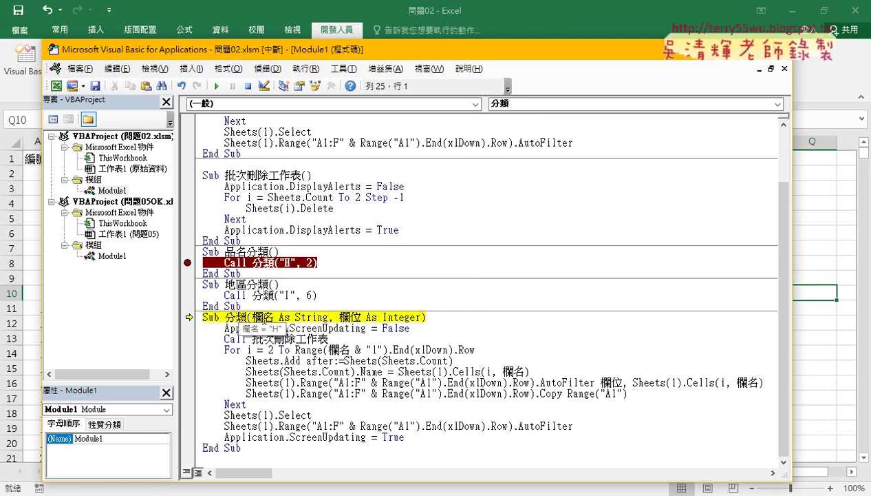
{"action": "mouse_move", "coordinate": [254, 317]}
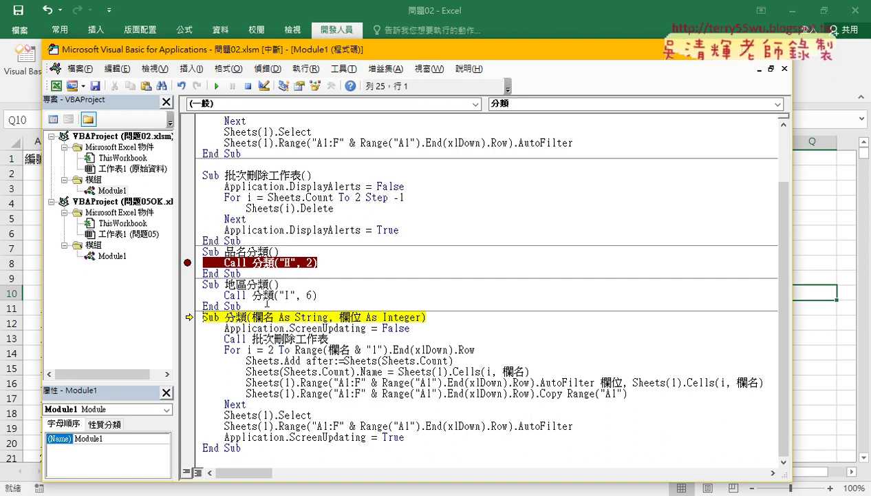
{"action": "mouse_move", "coordinate": [359, 317]}
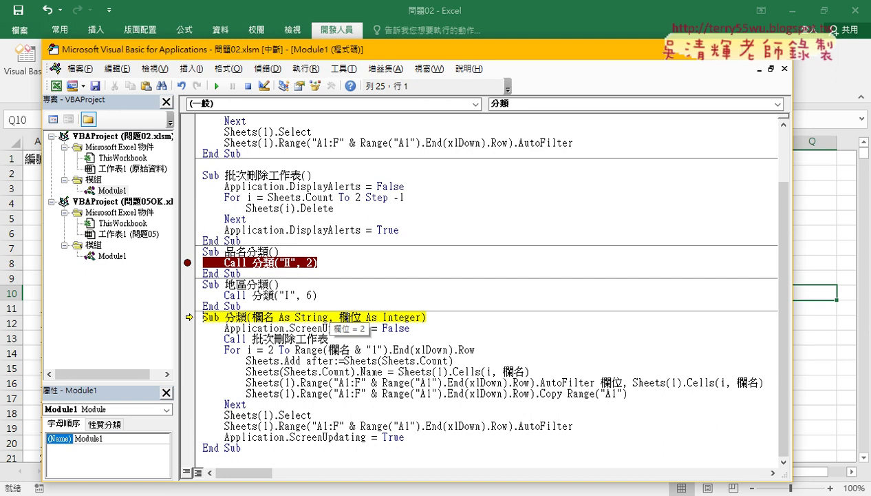
Step through 批次刪除工作表 and the new-sheet code, checking 欄名 & "1", up to the AutoFilter line.
{"action": "key", "text": "F8"}
{"action": "key", "text": "F8"}
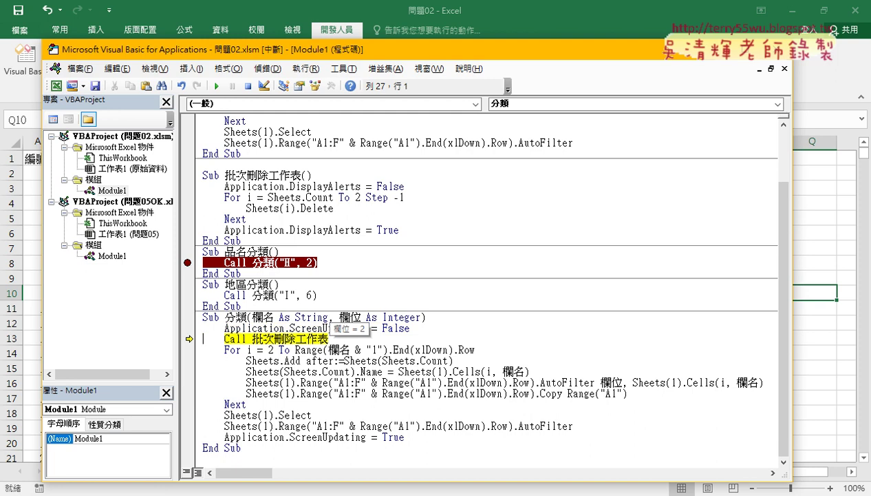
{"action": "key", "text": "F8"}
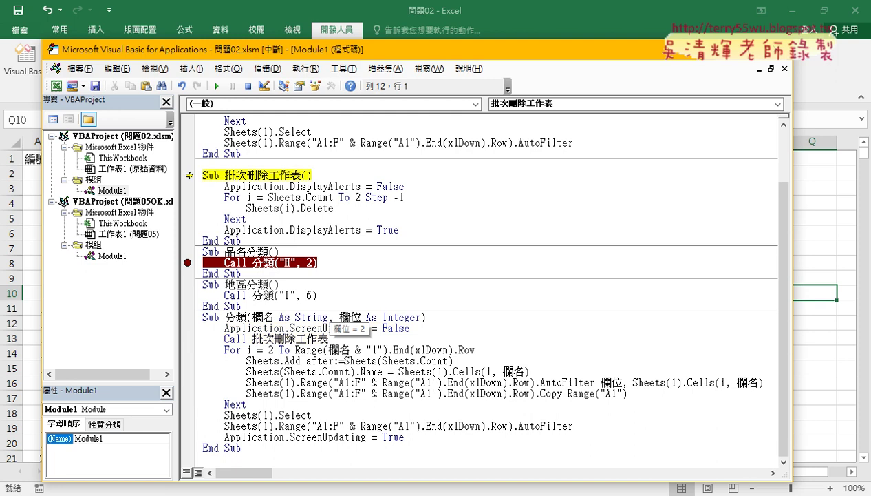
{"action": "key", "text": "F8"}
{"action": "key", "text": "F8"}
{"action": "key", "text": "F8"}
{"action": "key", "text": "F8"}
{"action": "key", "text": "F8"}
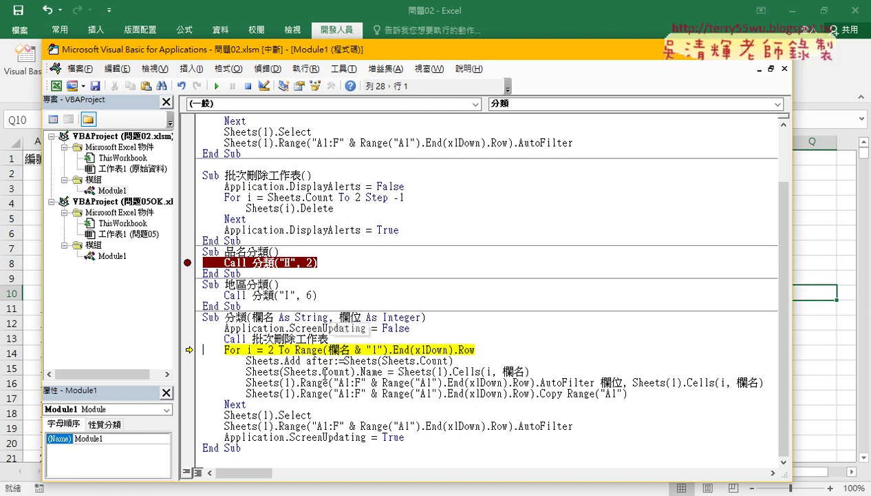
{"action": "left_click_drag", "start_coordinate": [328, 349], "coordinate": [380, 350]}
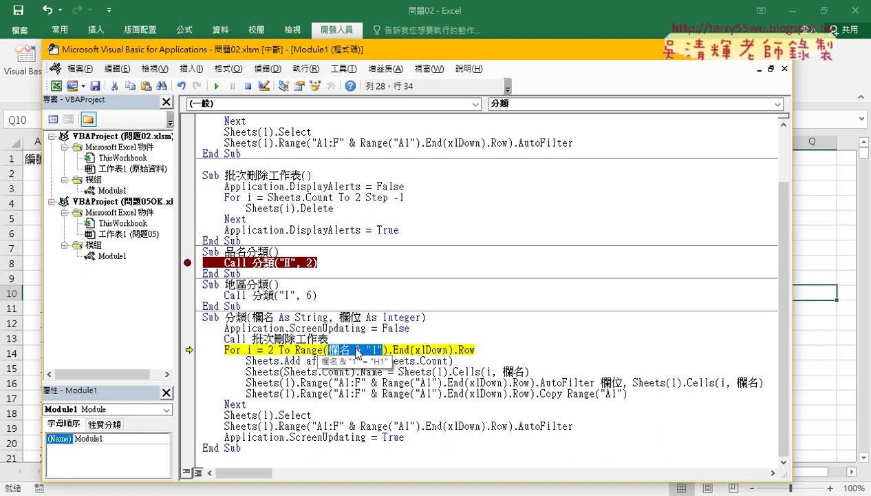
{"action": "key", "text": "F8"}
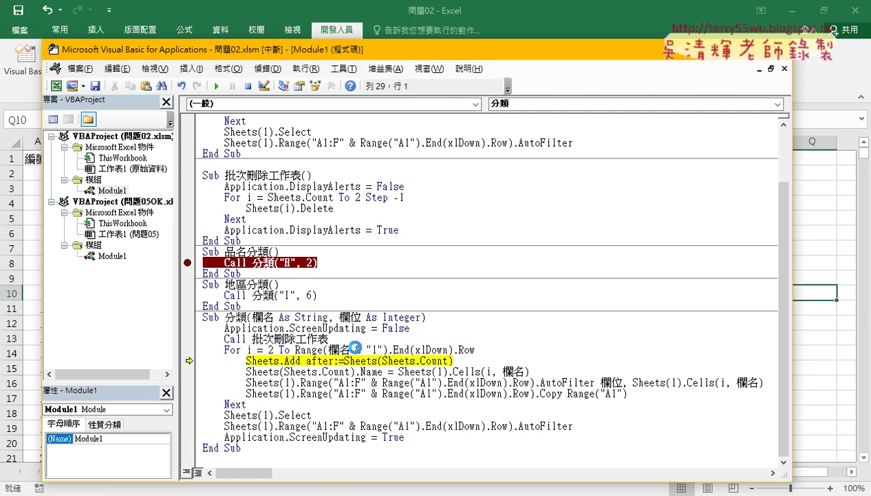
{"action": "key", "text": "F8"}
{"action": "key", "text": "F8"}
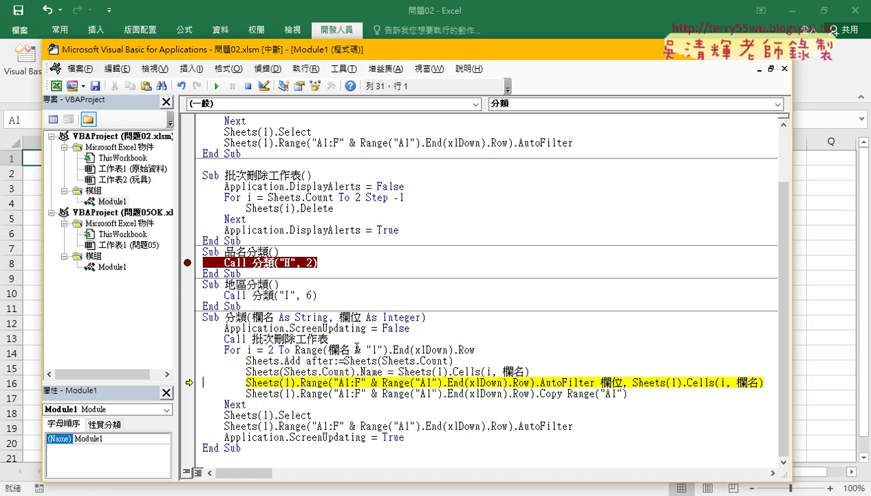
{"action": "left_click_drag", "start_coordinate": [373, 47], "coordinate": [481, 24]}
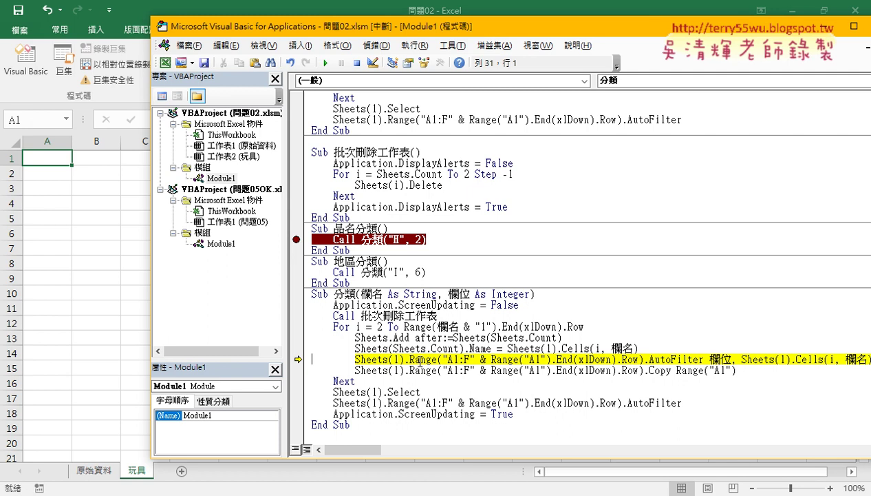
{"action": "left_click_drag", "start_coordinate": [422, 456], "coordinate": [426, 428]}
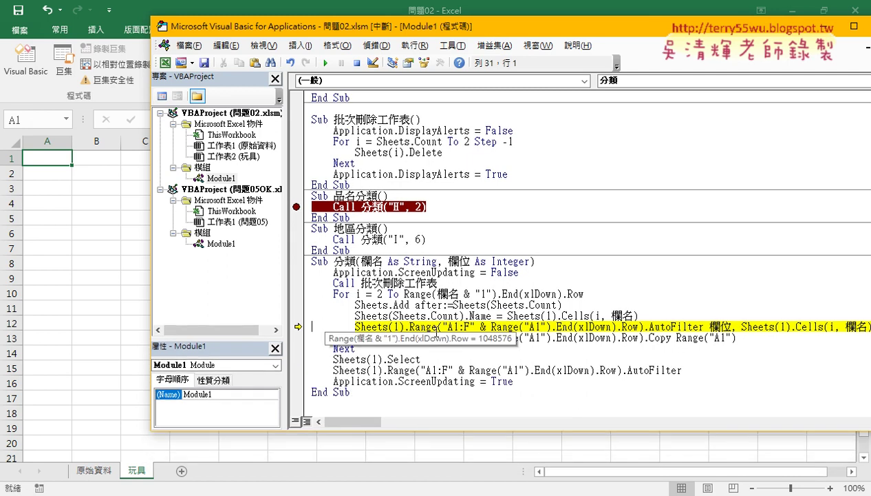
Let the macro finish and check the 玩具, 茶, CD, 書 and 糖 product sheets.
{"action": "left_click", "coordinate": [326, 63]}
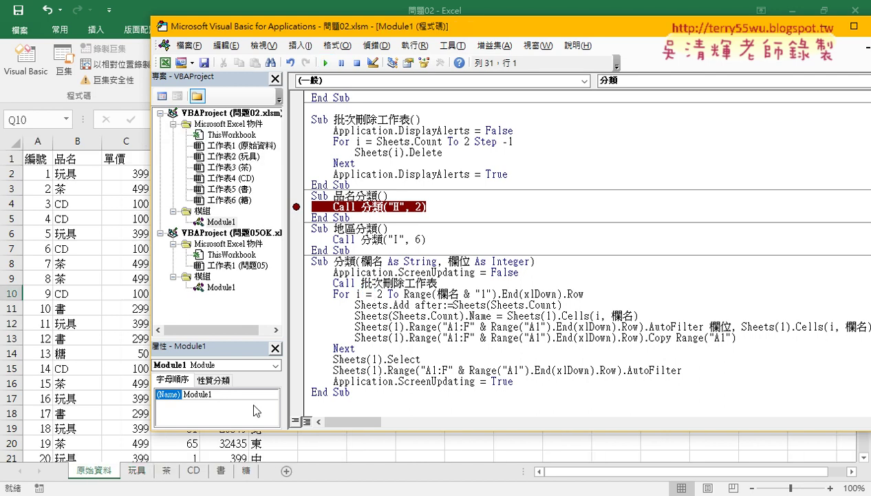
{"action": "left_click", "coordinate": [163, 465]}
{"action": "left_click", "coordinate": [141, 473]}
{"action": "left_click", "coordinate": [166, 472]}
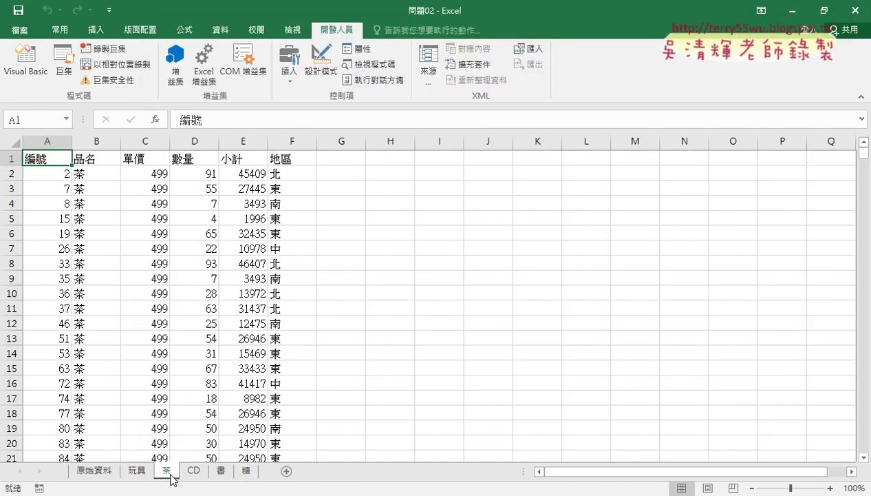
{"action": "left_click", "coordinate": [194, 475]}
{"action": "left_click", "coordinate": [221, 470]}
{"action": "left_click", "coordinate": [246, 471]}
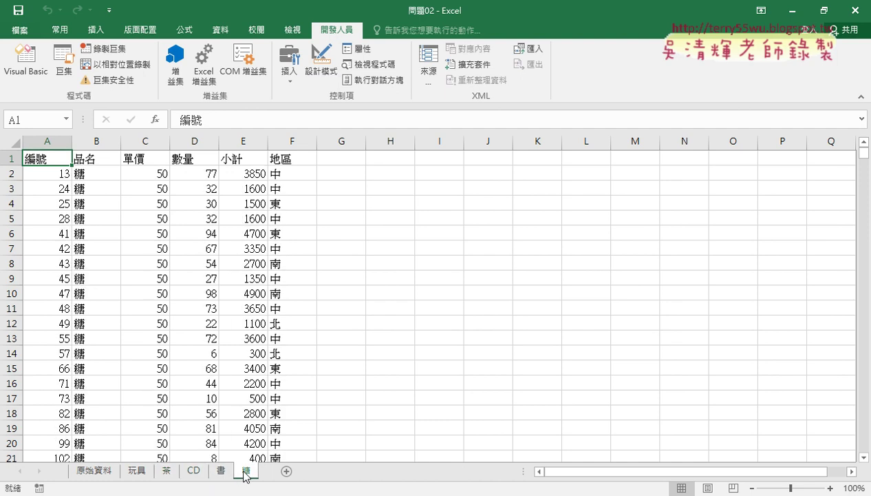
{"action": "left_click", "coordinate": [94, 470]}
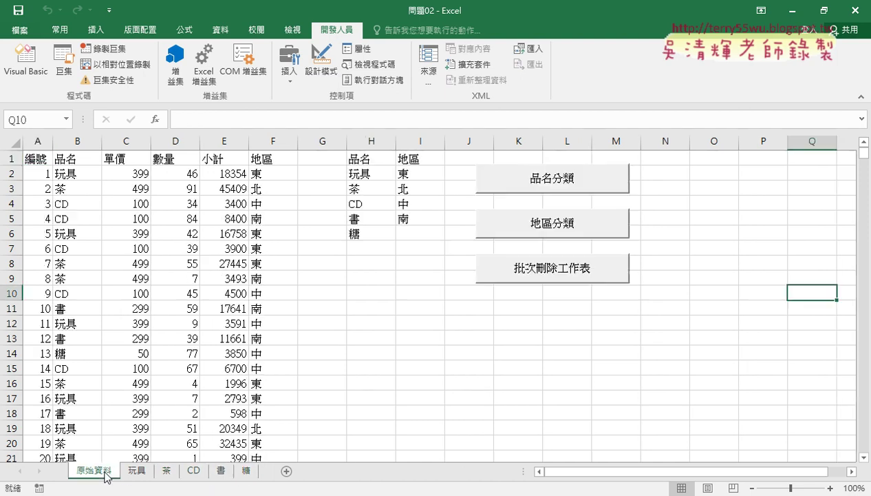
Run 地區分類 from the sheet and check the new 東, 北, 中 and 南 sheets.
{"action": "left_click", "coordinate": [584, 229]}
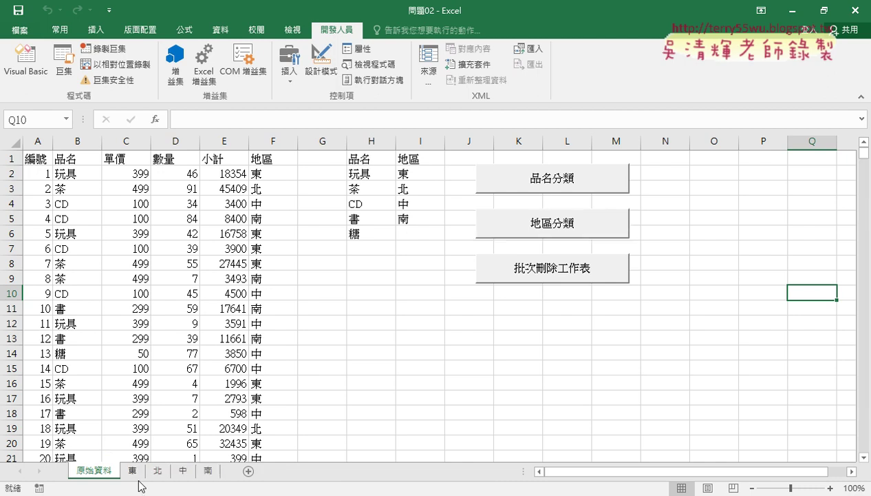
{"action": "left_click", "coordinate": [138, 474]}
{"action": "left_click", "coordinate": [157, 474]}
{"action": "left_click", "coordinate": [182, 474]}
{"action": "left_click", "coordinate": [207, 474]}
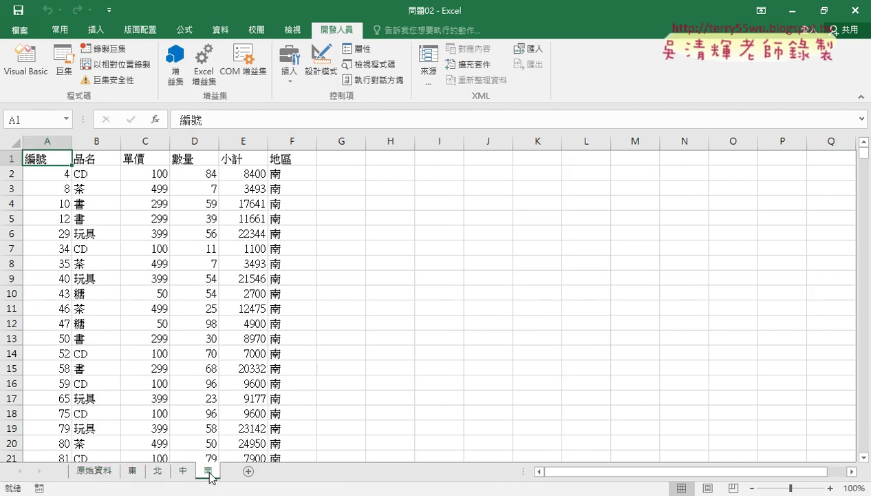
{"action": "left_click", "coordinate": [102, 474]}
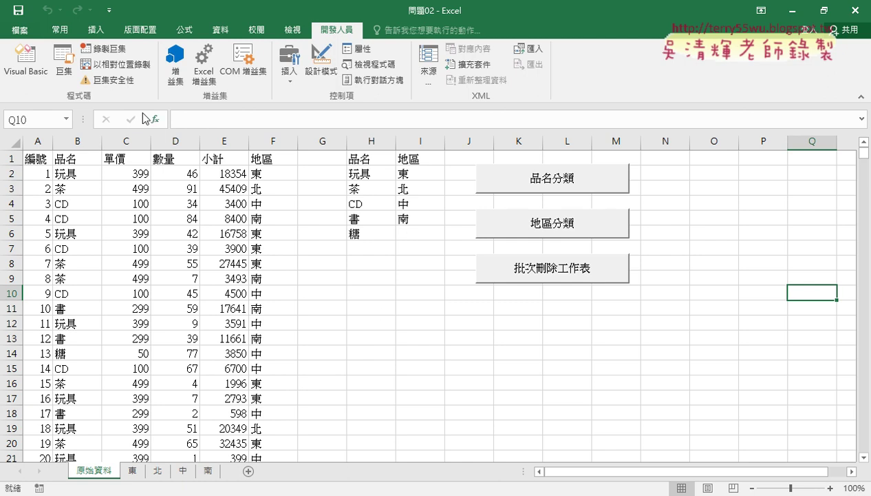
{"action": "left_click", "coordinate": [25, 69]}
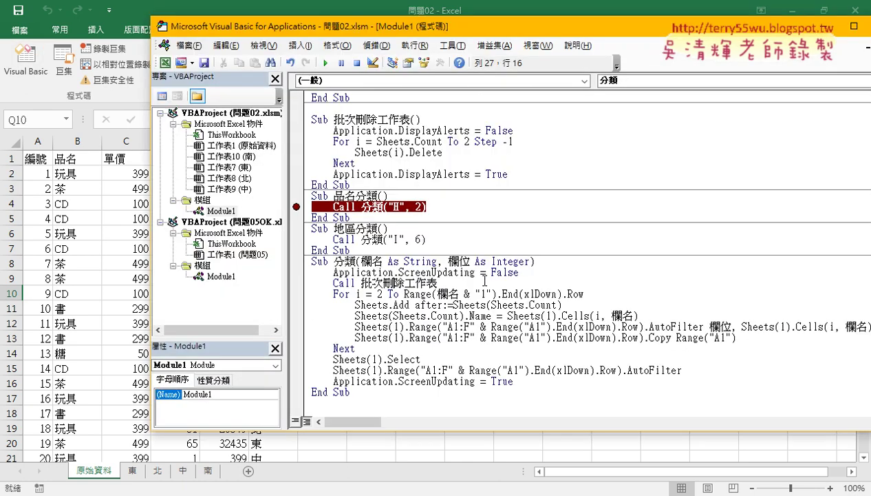
{"action": "left_click_drag", "start_coordinate": [520, 273], "coordinate": [301, 279]}
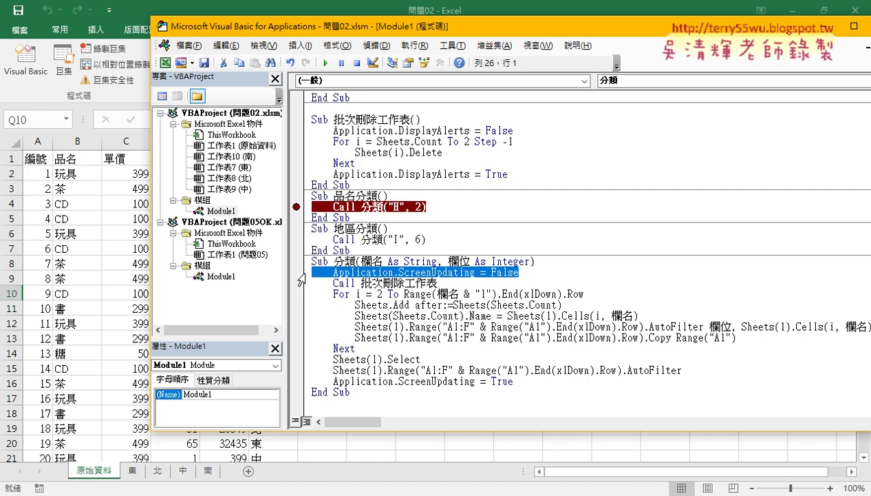
{"action": "left_click_drag", "start_coordinate": [300, 391], "coordinate": [300, 201]}
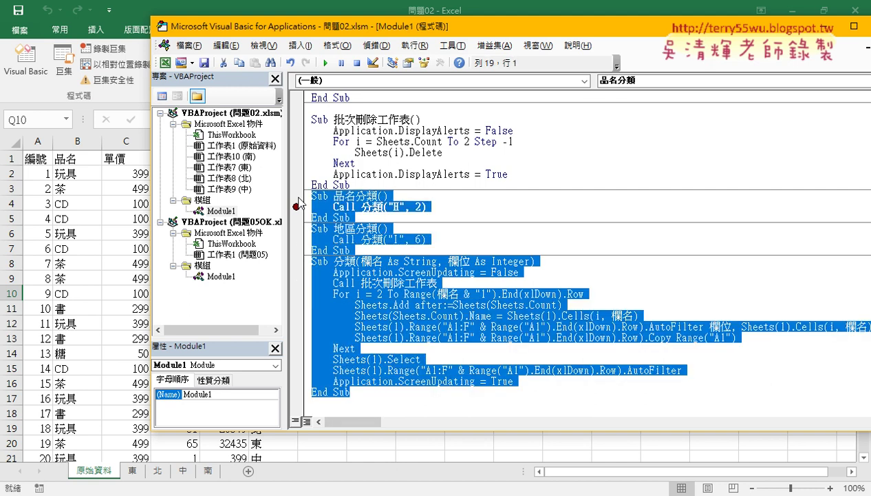